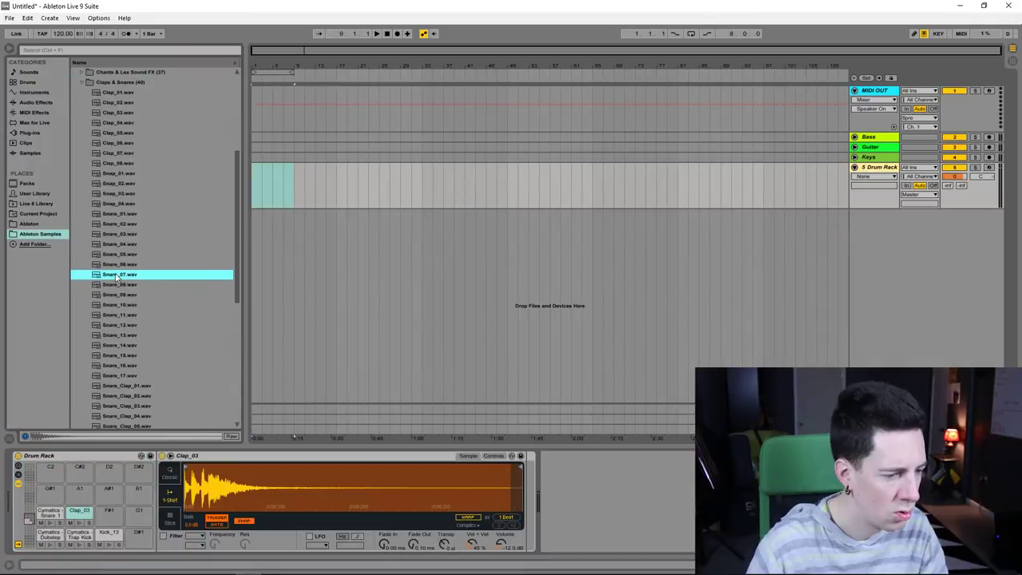
- Load Snare_07.wav onto the F#1 drum pad and expand the Gardnsound & Rageface Essential Water Drop Collection sample folder
{"action": "left_click_drag", "start_coordinate": [102, 278], "coordinate": [109, 511]}
{"action": "scroll", "coordinate": [95, 247], "scroll_direction": "up", "scroll_amount": 5}
{"action": "left_click", "coordinate": [74, 171]}
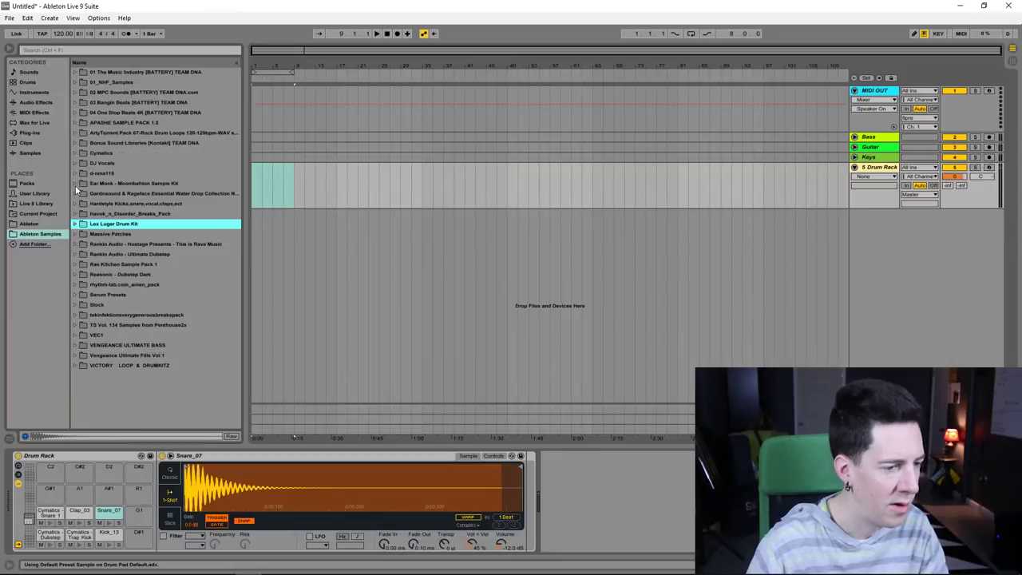
{"action": "left_click", "coordinate": [75, 194]}
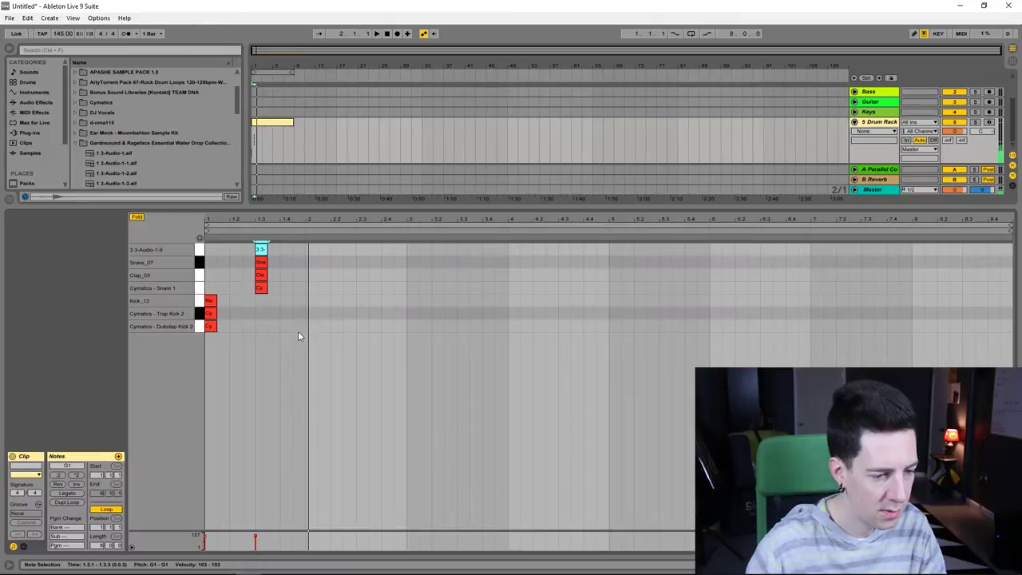
- Duplicate the first bar's layered kick and snare notes repeatedly along the drum clip and play it back
{"action": "left_click_drag", "start_coordinate": [298, 331], "coordinate": [206, 250]}
{"action": "key", "text": "ctrl+d"}
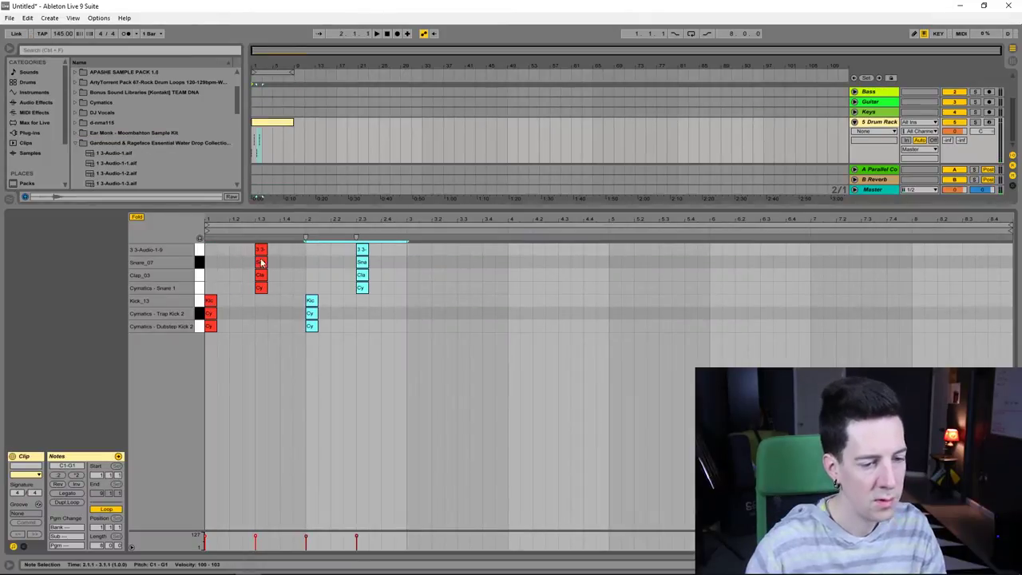
{"action": "key", "text": "ctrl+d"}
{"action": "key", "text": "ctrl+d"}
{"action": "key", "text": "space"}
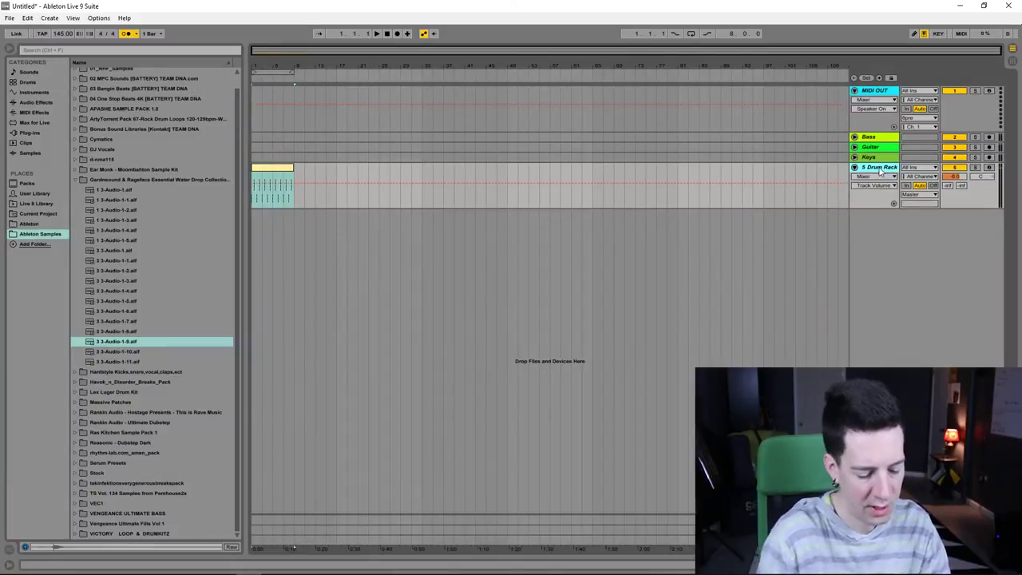
- Rename the drum rack track as Kicks and Snares and widen the track name column to show the full name
{"action": "key", "text": "ctrl+r"}
{"action": "type", "text": "Kick"}
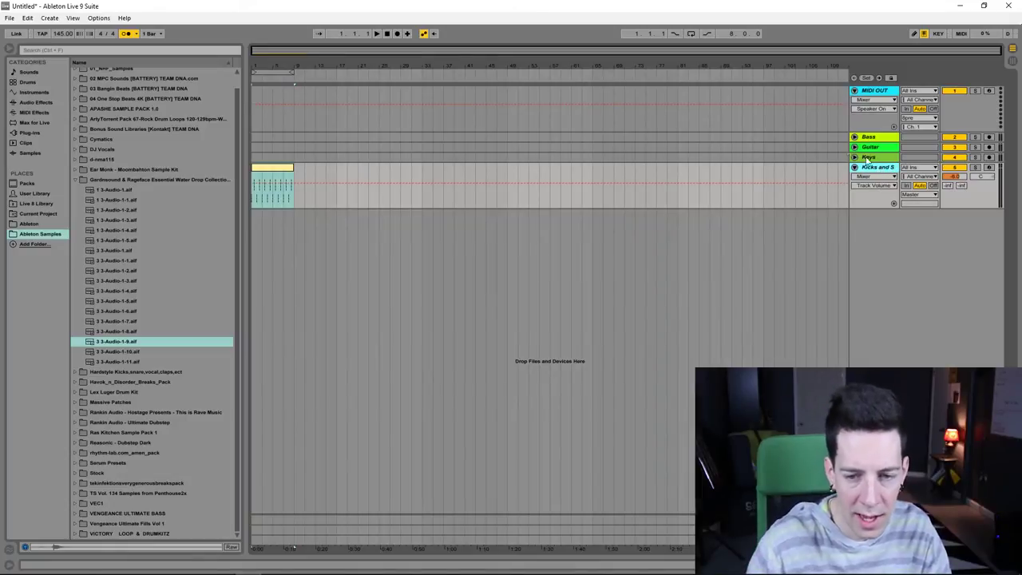
{"action": "left_click_drag", "start_coordinate": [849, 295], "coordinate": [799, 295]}
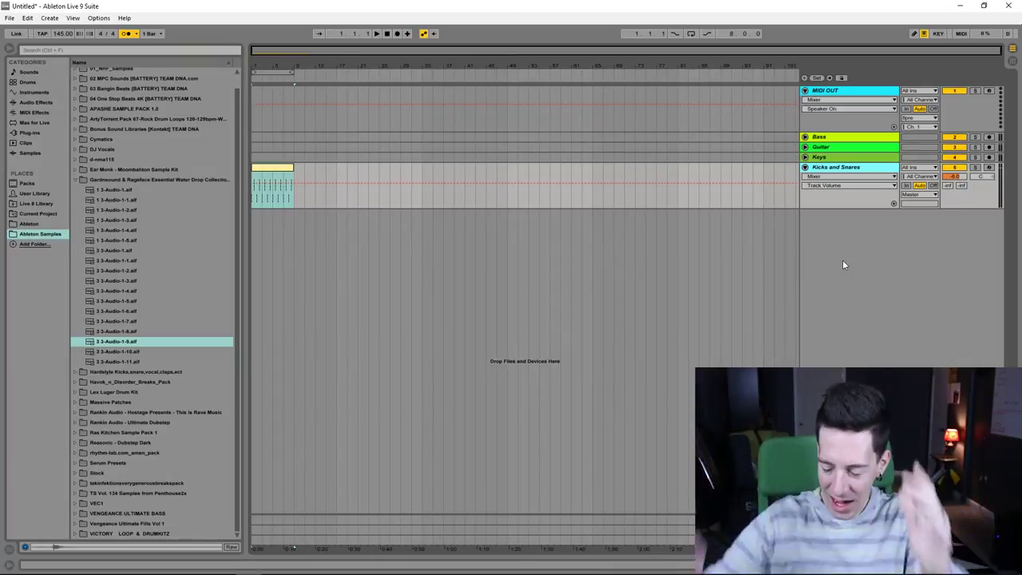
- Insert a new MIDI track below Kicks and Snares and load the Massive plug-in on it
{"action": "right_click", "coordinate": [842, 259]}
{"action": "left_click", "coordinate": [885, 275]}
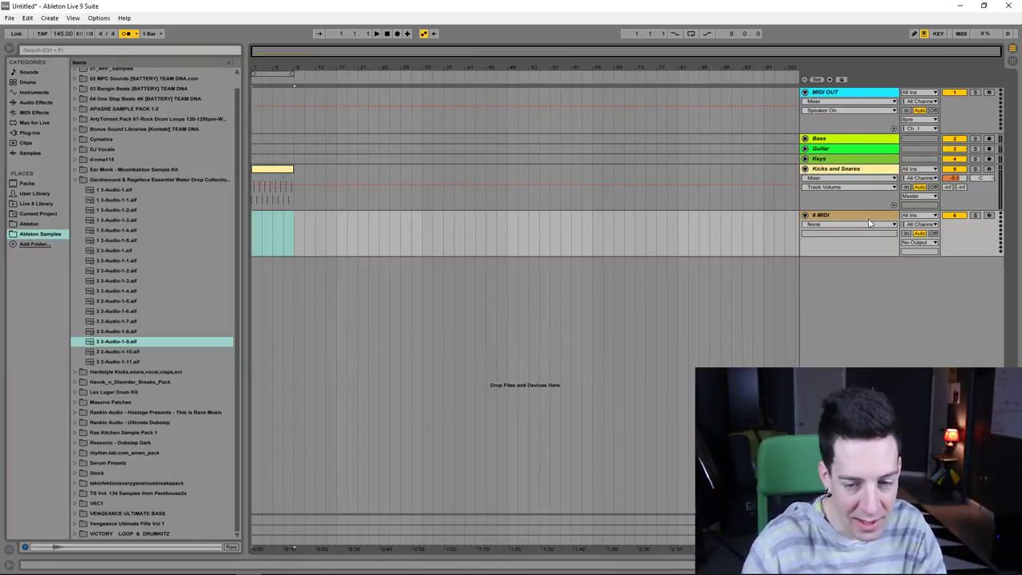
{"action": "left_click", "coordinate": [30, 132]}
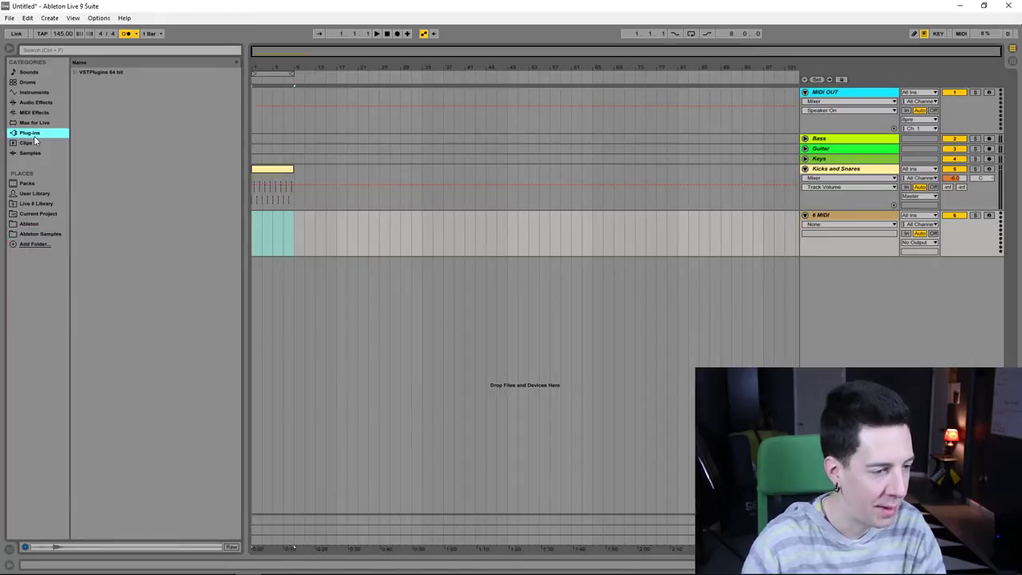
{"action": "left_click", "coordinate": [75, 72]}
{"action": "left_click_drag", "start_coordinate": [104, 237], "coordinate": [453, 234]}
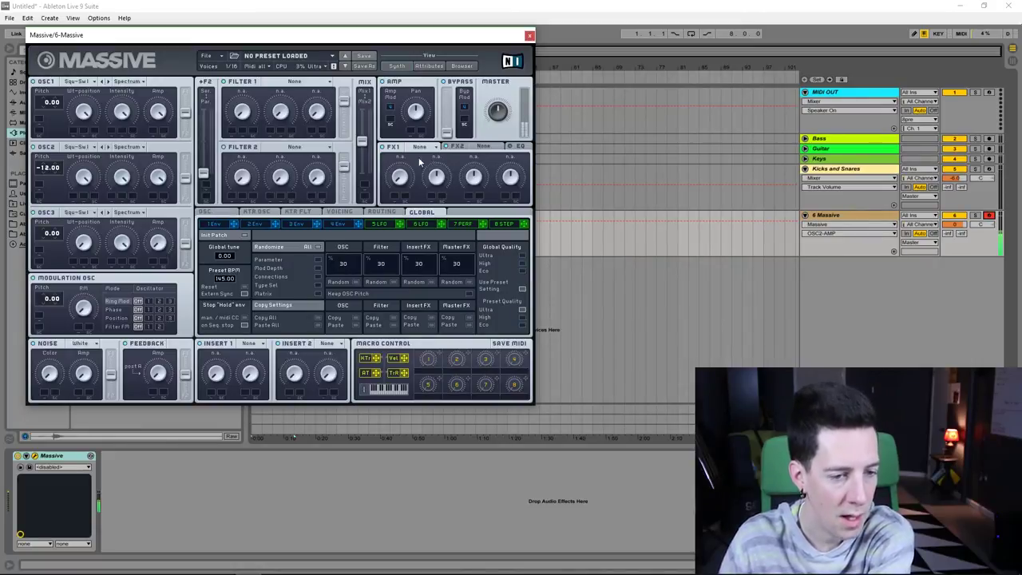
- Set Massive's FX1 to Chorus and FX2 to Reverb, adjusting the reverb size
{"action": "left_click", "coordinate": [419, 148]}
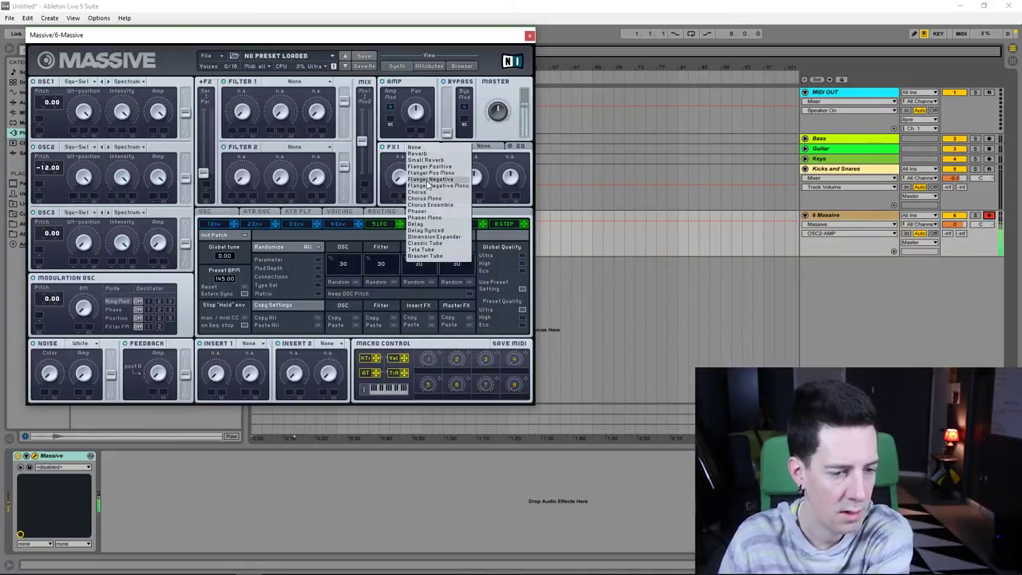
{"action": "left_click", "coordinate": [423, 192]}
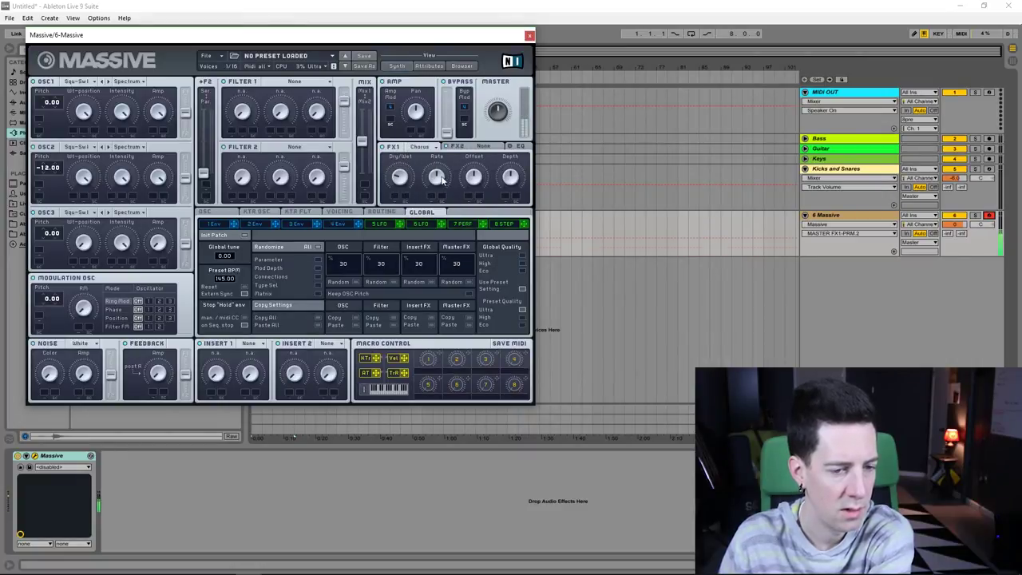
{"action": "left_click", "coordinate": [481, 148]}
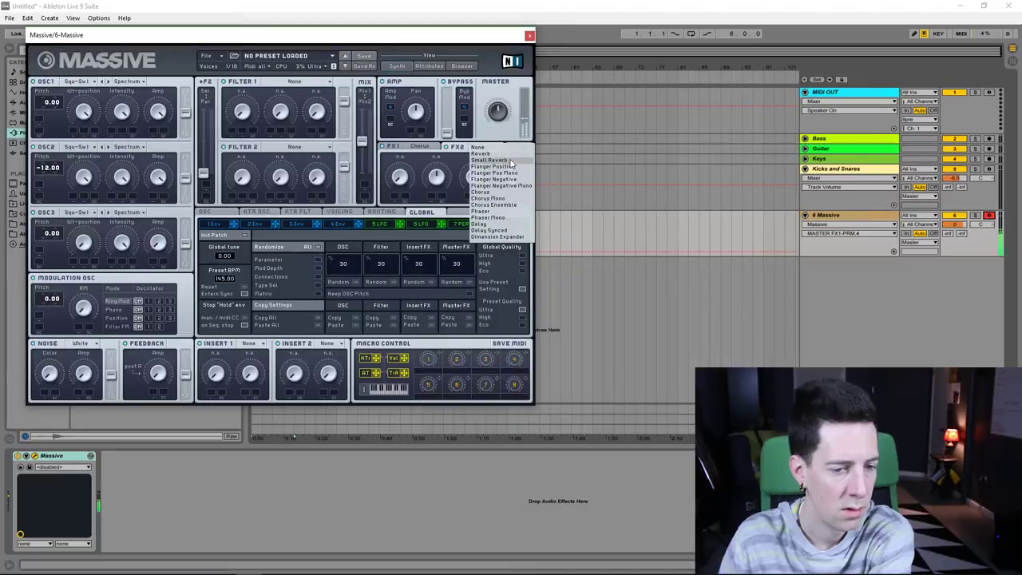
{"action": "left_click", "coordinate": [509, 161]}
{"action": "left_click", "coordinate": [437, 176]}
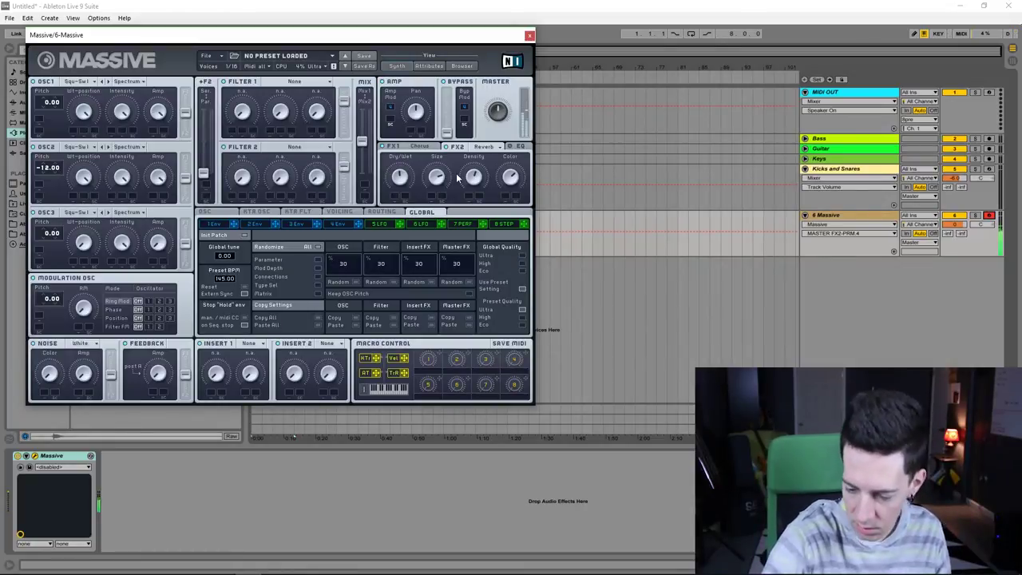
- Adjust Massive's feedback amp and set Insert 1 to Clip, closing the plug-in window when done
{"action": "left_click", "coordinate": [393, 146]}
{"action": "left_click", "coordinate": [160, 363]}
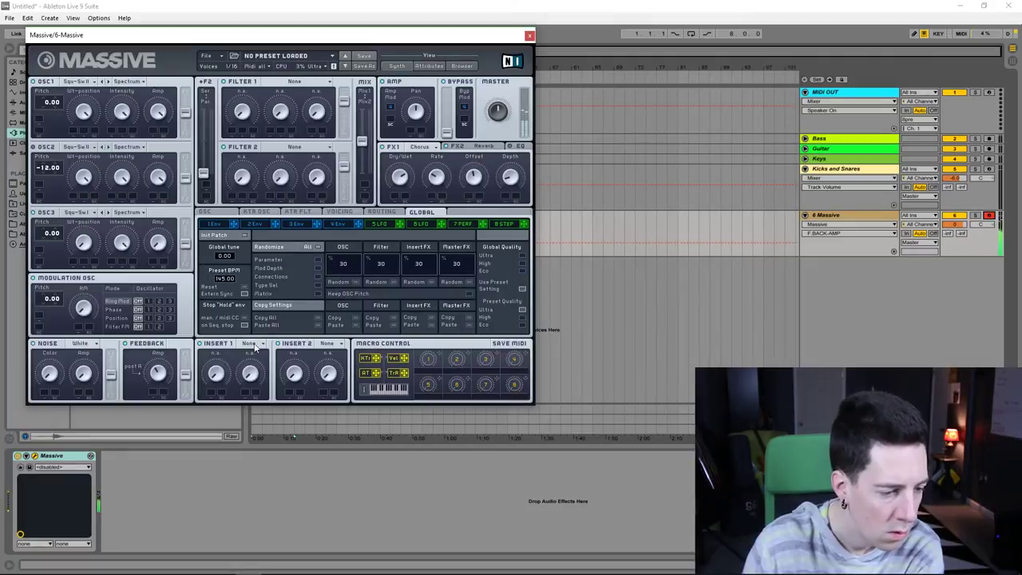
{"action": "left_click", "coordinate": [256, 345]}
{"action": "left_click", "coordinate": [268, 394]}
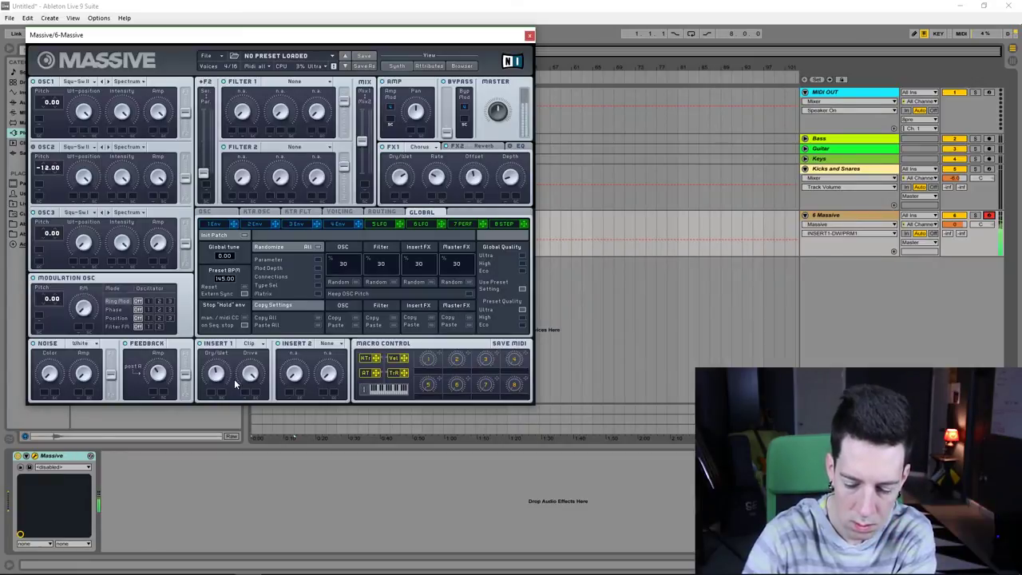
{"action": "left_click", "coordinate": [529, 35]}
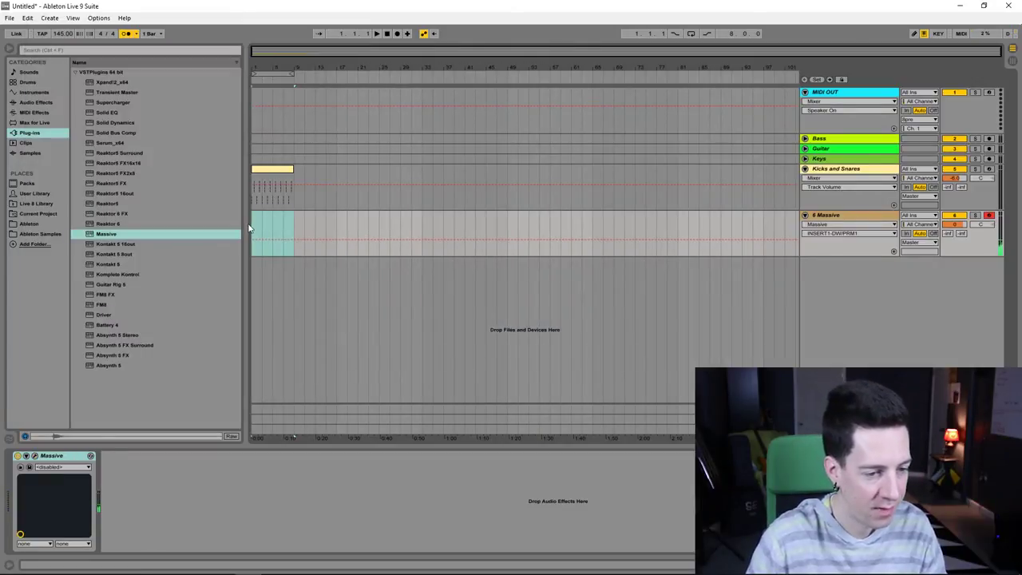
{"action": "right_click", "coordinate": [924, 280]}
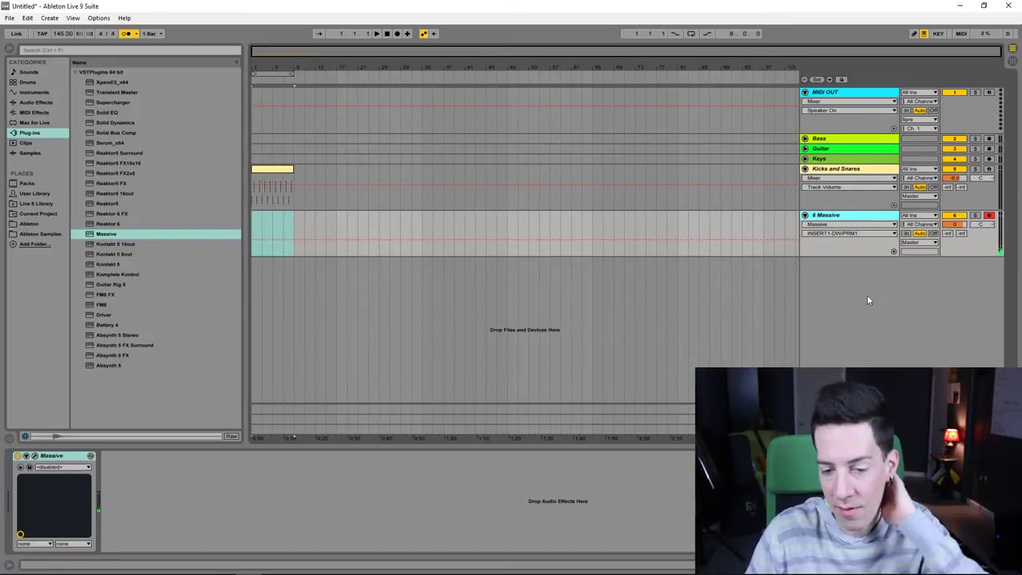
{"action": "left_click", "coordinate": [868, 295]}
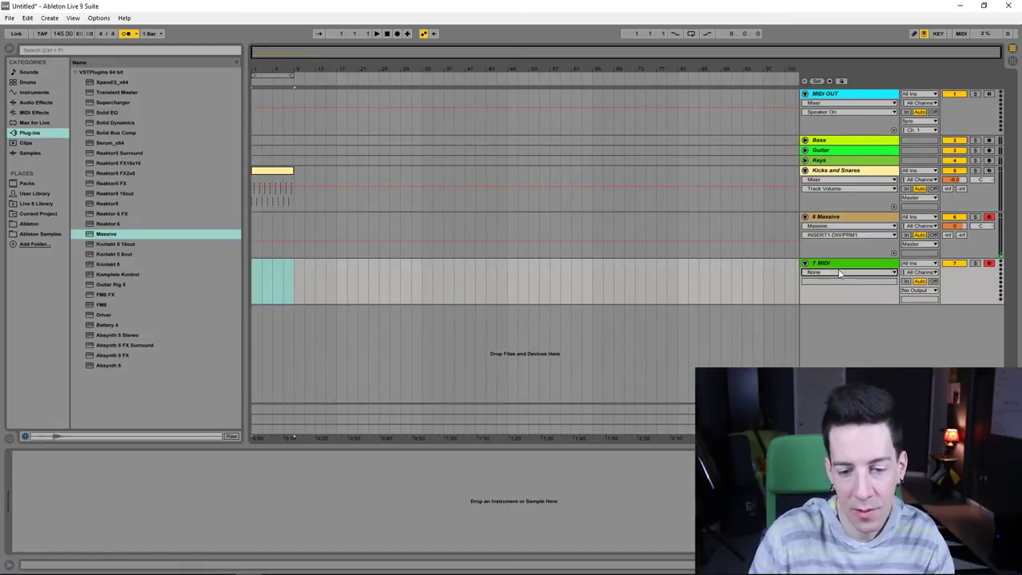
{"action": "left_click", "coordinate": [845, 264]}
{"action": "key", "text": "Delete"}
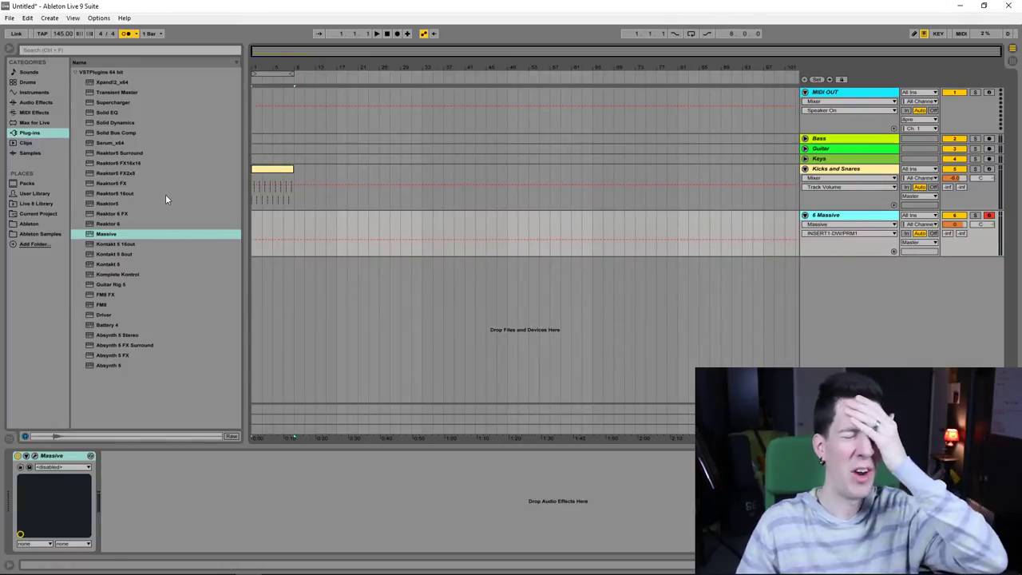
- Switch to the Chrome browser and go to YouTube
{"action": "left_click", "coordinate": [66, 568]}
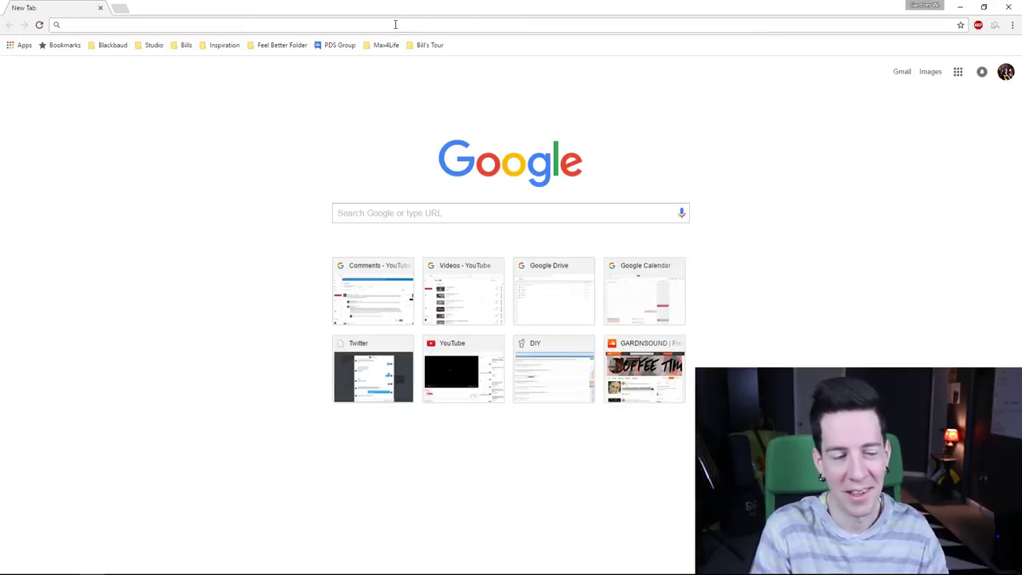
{"action": "type", "text": "youtube"}
{"action": "key", "text": "Return"}
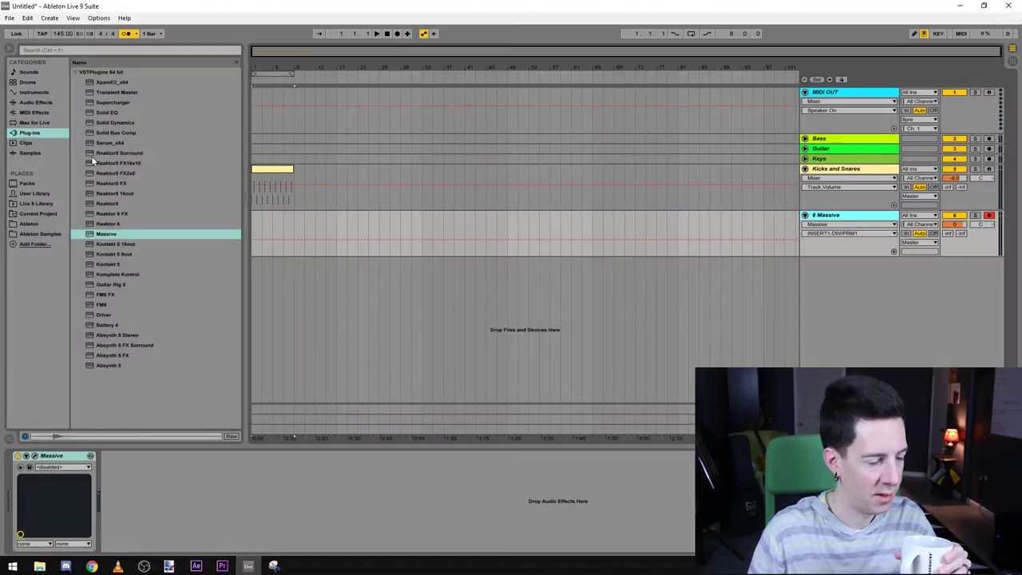
- Find the 365 - 159 Project in the Ableton projects folder of Live's browser and expand it
{"action": "left_click", "coordinate": [44, 226]}
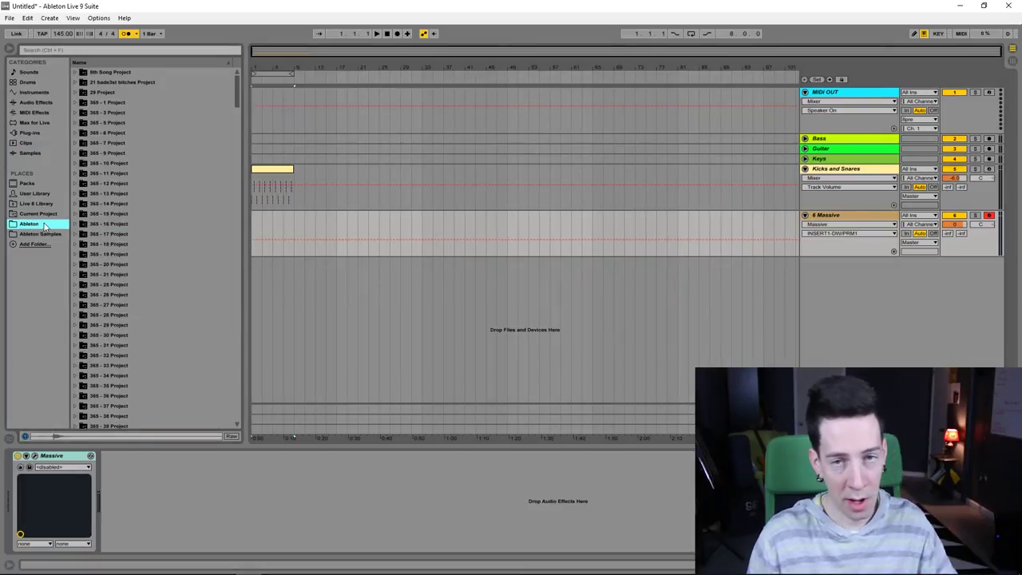
{"action": "scroll", "coordinate": [134, 197], "scroll_direction": "down", "scroll_amount": 3}
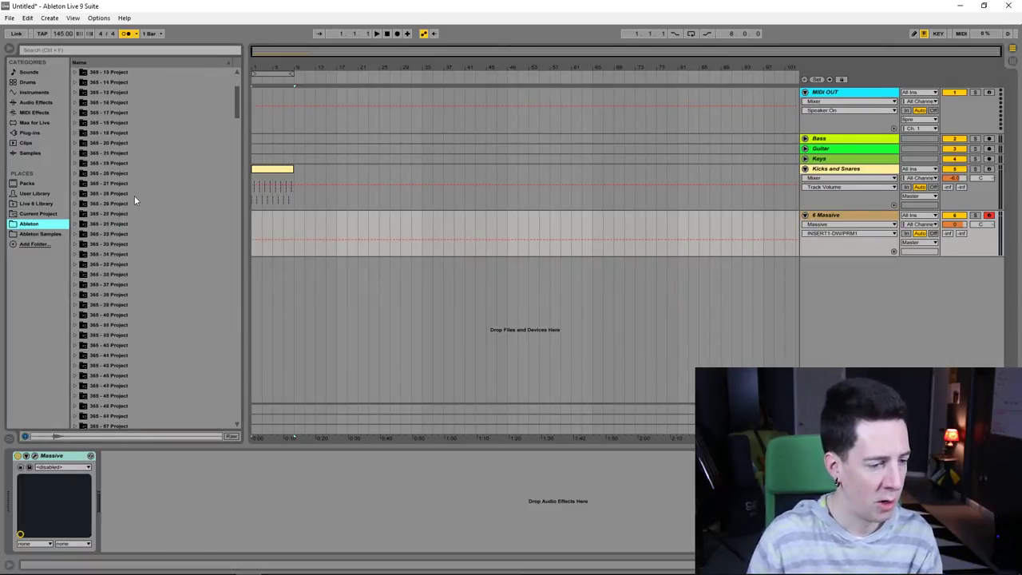
{"action": "left_click_drag", "start_coordinate": [238, 96], "coordinate": [236, 171]}
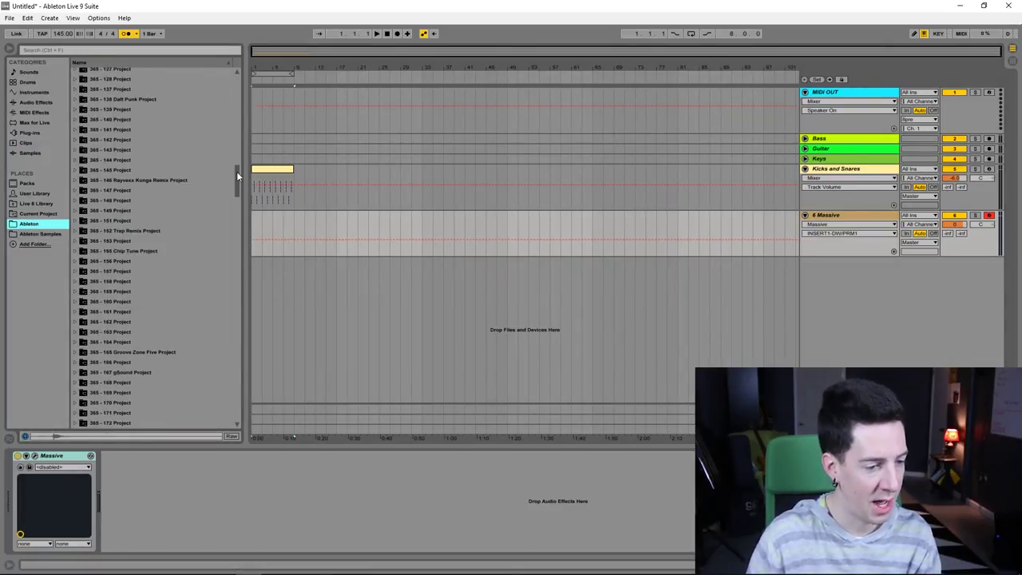
{"action": "scroll", "coordinate": [168, 222], "scroll_direction": "down", "scroll_amount": 1}
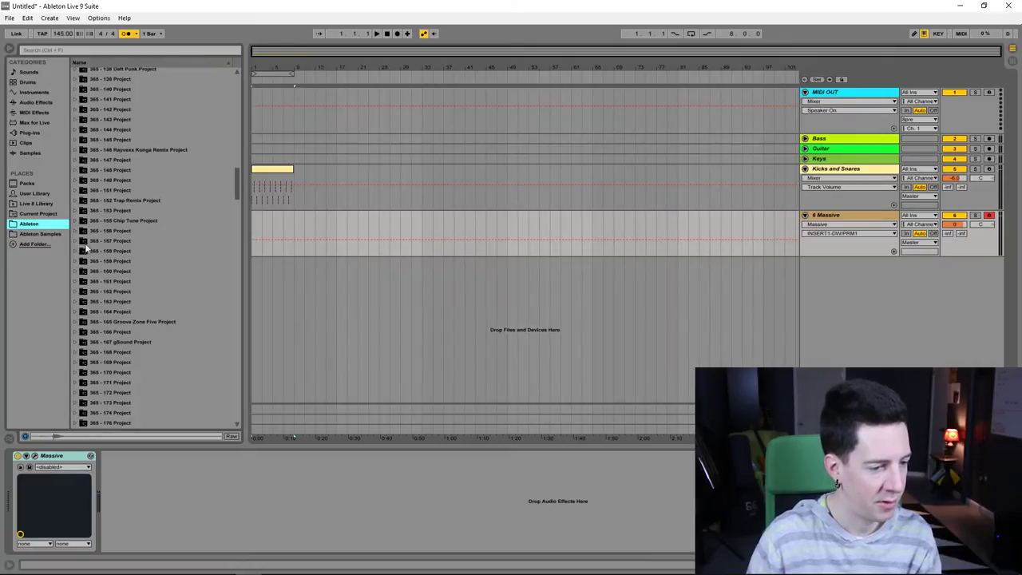
{"action": "left_click", "coordinate": [88, 261]}
{"action": "left_click", "coordinate": [75, 261]}
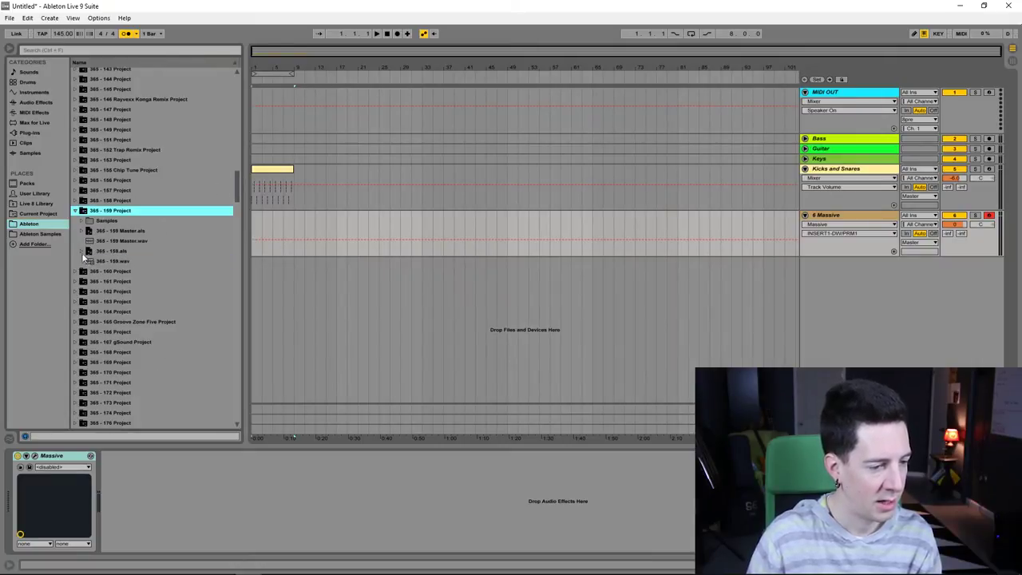
- Import the Hover Pad track from 365 - 159.als into the set and play the arrangement
{"action": "left_click", "coordinate": [104, 251]}
{"action": "left_click", "coordinate": [82, 250]}
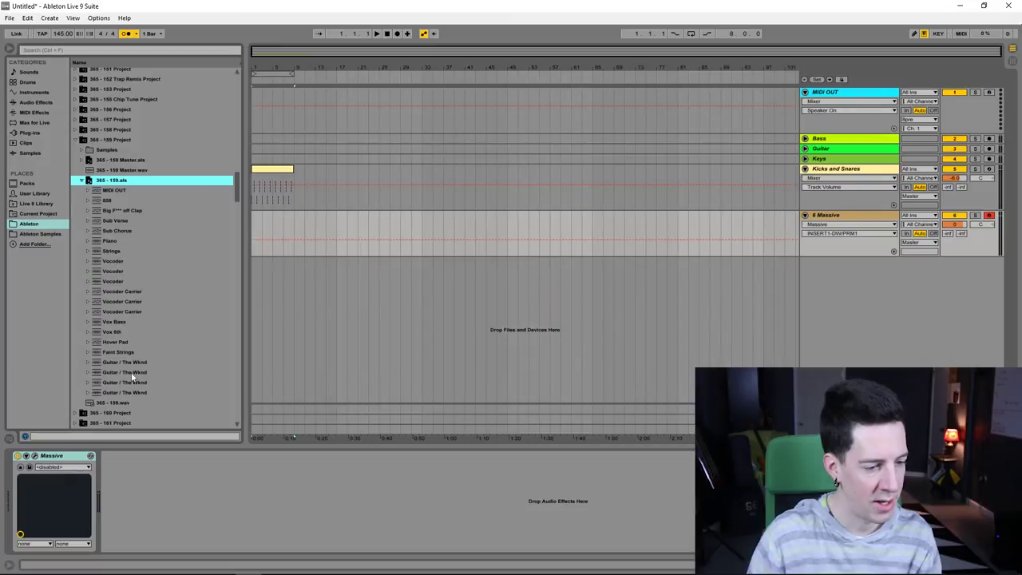
{"action": "left_click", "coordinate": [100, 343]}
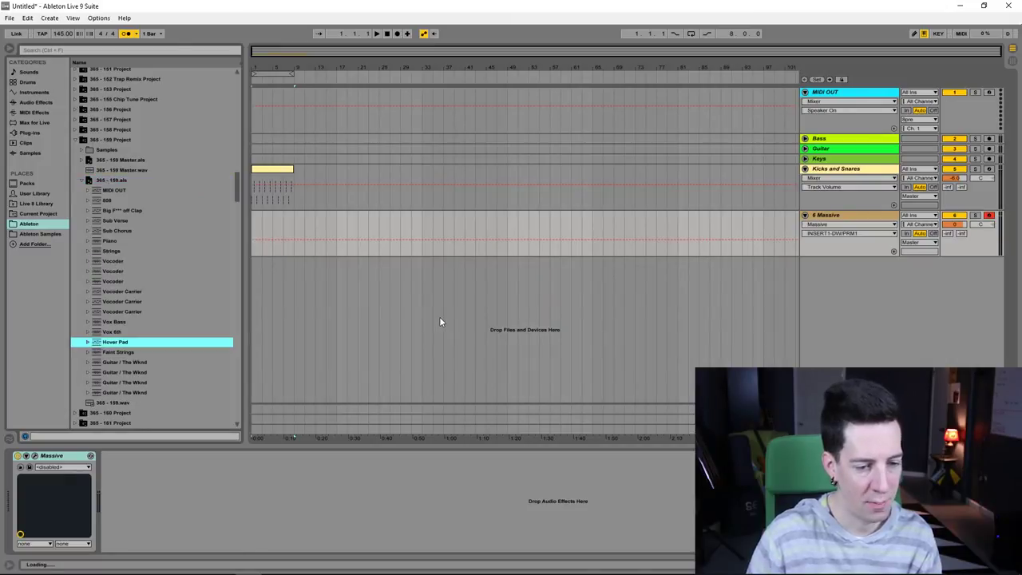
{"action": "key", "text": "space"}
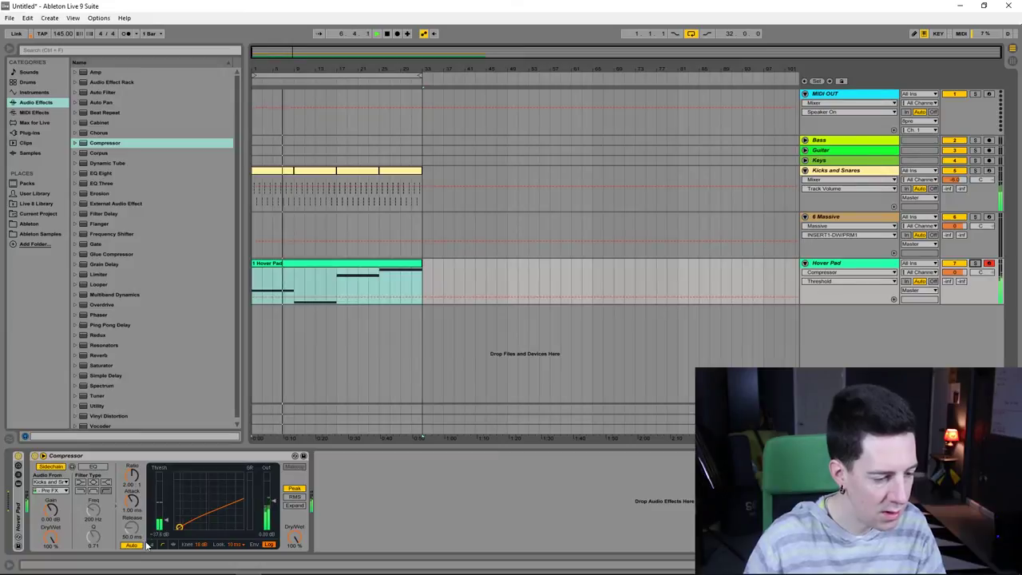
- Add the SideChainDefault.adv compressor preset after Massive and rename its track as Lead
{"action": "left_click", "coordinate": [168, 457]}
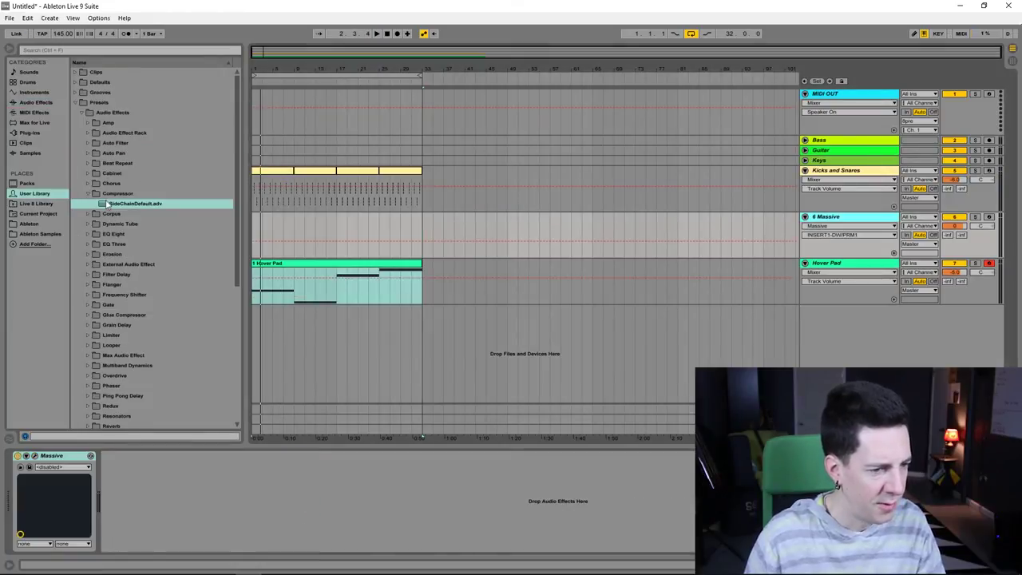
{"action": "left_click_drag", "start_coordinate": [102, 205], "coordinate": [200, 500]}
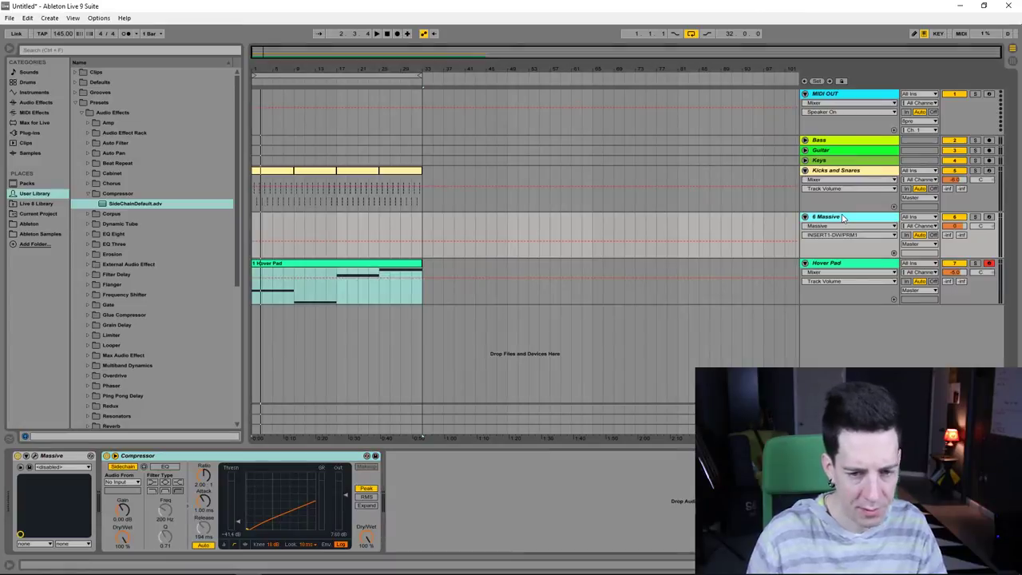
{"action": "key", "text": "ctrl+r"}
{"action": "type", "text": "Lead"}
{"action": "key", "text": "Return"}
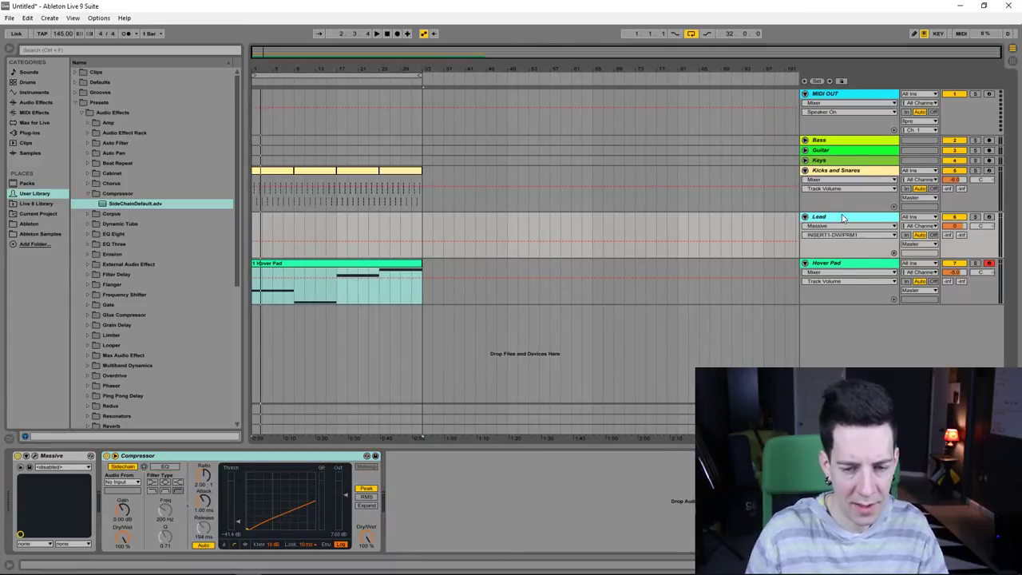
- Insert a new MIDI track below Hover Pad and rename it as Subs
{"action": "left_click", "coordinate": [838, 270]}
{"action": "right_click", "coordinate": [837, 349]}
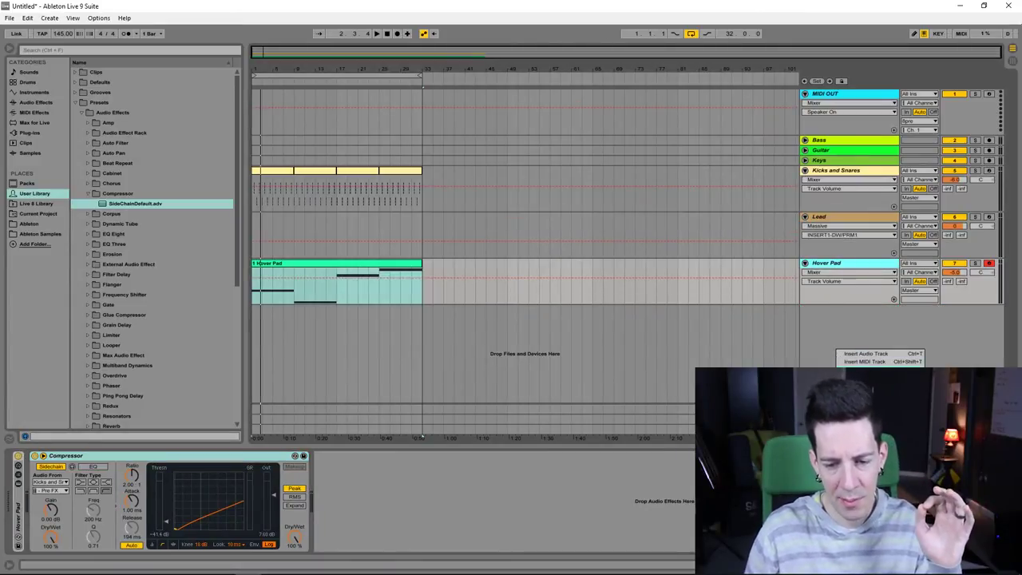
{"action": "left_click", "coordinate": [865, 361]}
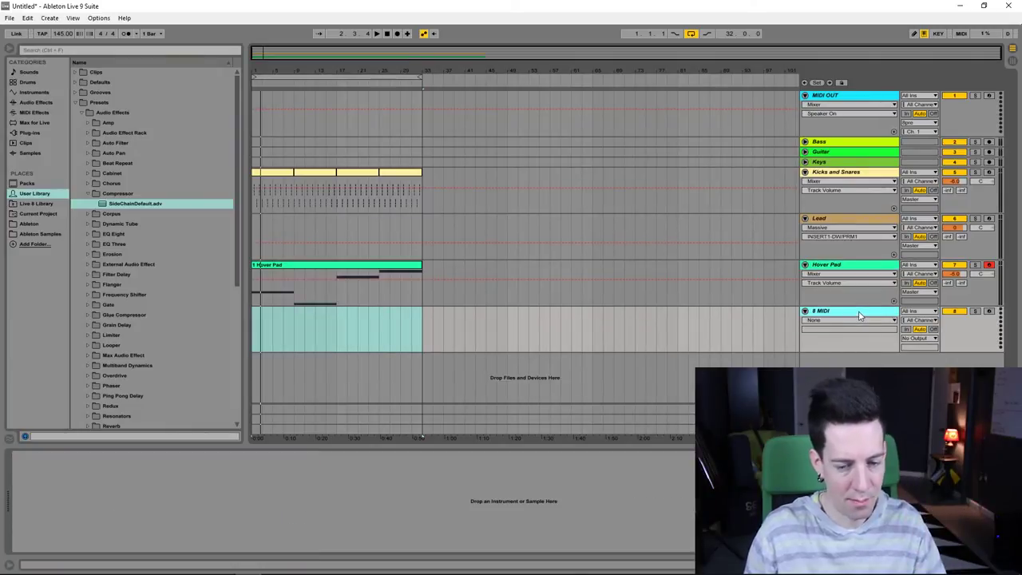
{"action": "key", "text": "ctrl+r"}
{"action": "type", "text": "Subs"}
{"action": "key", "text": "Return"}
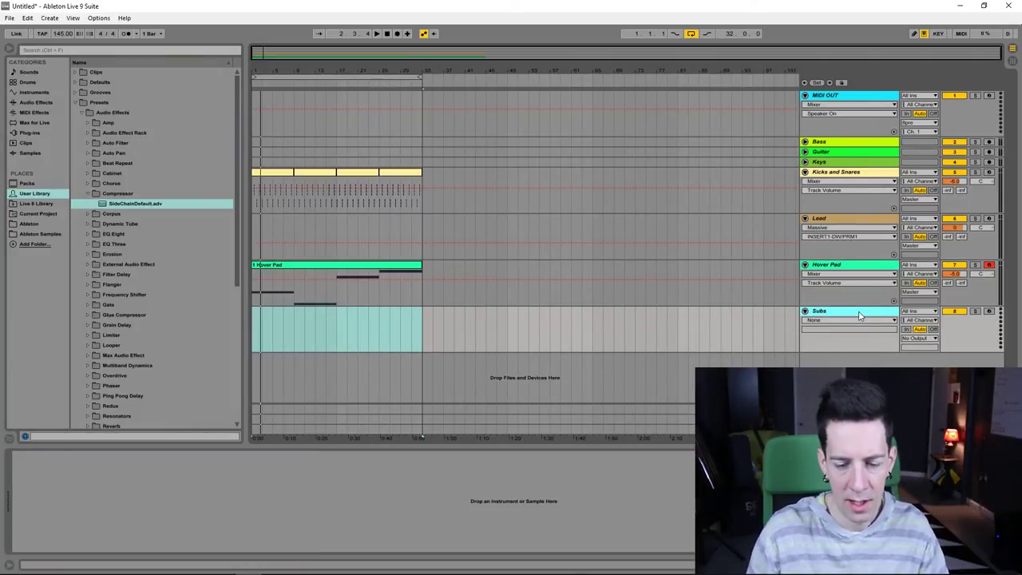
- Rename the Subs track as Sub
{"action": "key", "text": "ctrl+r"}
{"action": "type", "text": "Sub"}
{"action": "key", "text": "Return"}
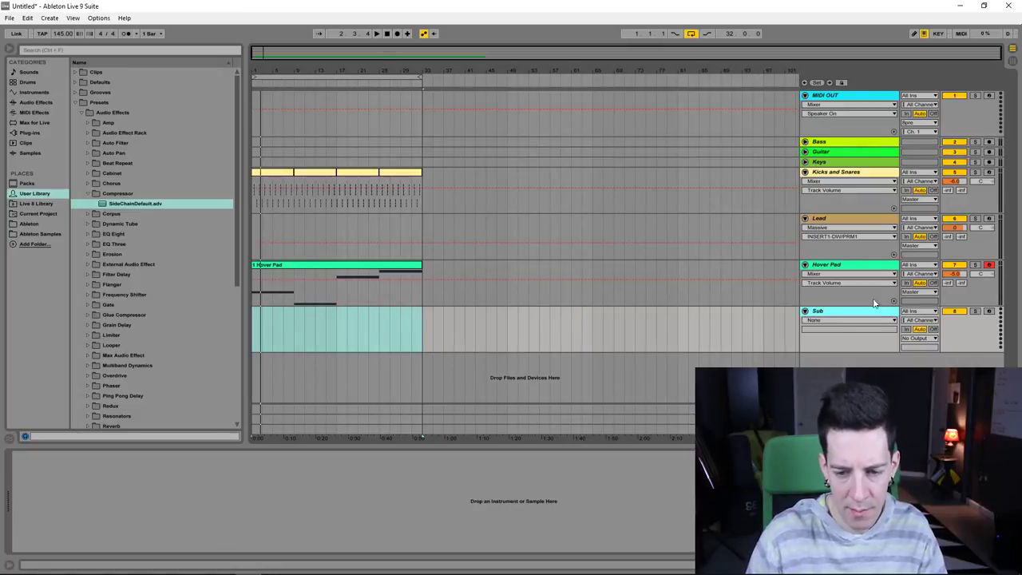
- Add the Massive plug-in to the Sub track, load one of its recently used sounds and close the plug-in window
{"action": "left_click", "coordinate": [36, 102]}
{"action": "left_click", "coordinate": [40, 123]}
{"action": "left_click", "coordinate": [44, 104]}
{"action": "left_click", "coordinate": [44, 114]}
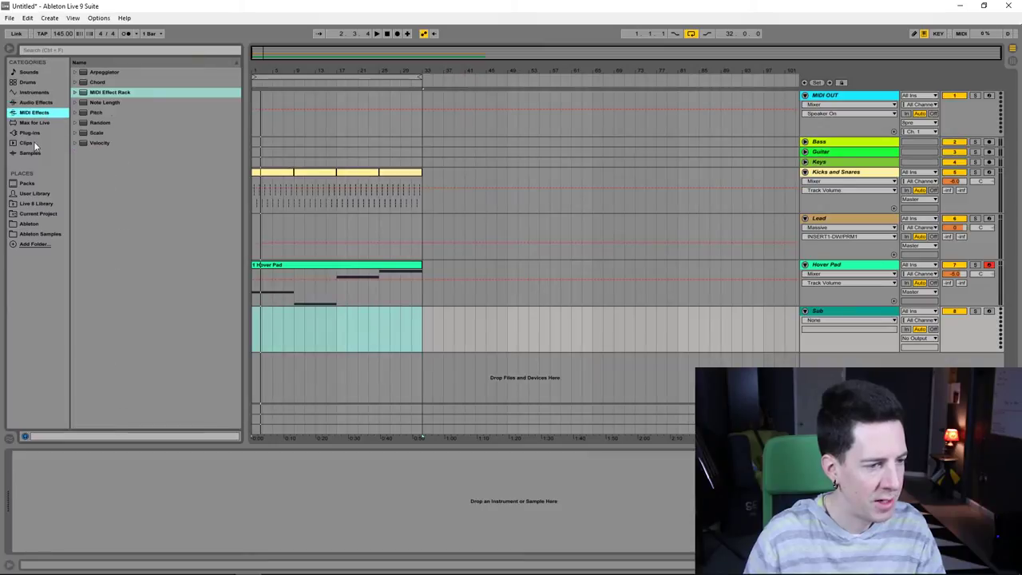
{"action": "left_click", "coordinate": [32, 132]}
{"action": "left_click_drag", "start_coordinate": [98, 237], "coordinate": [197, 521]}
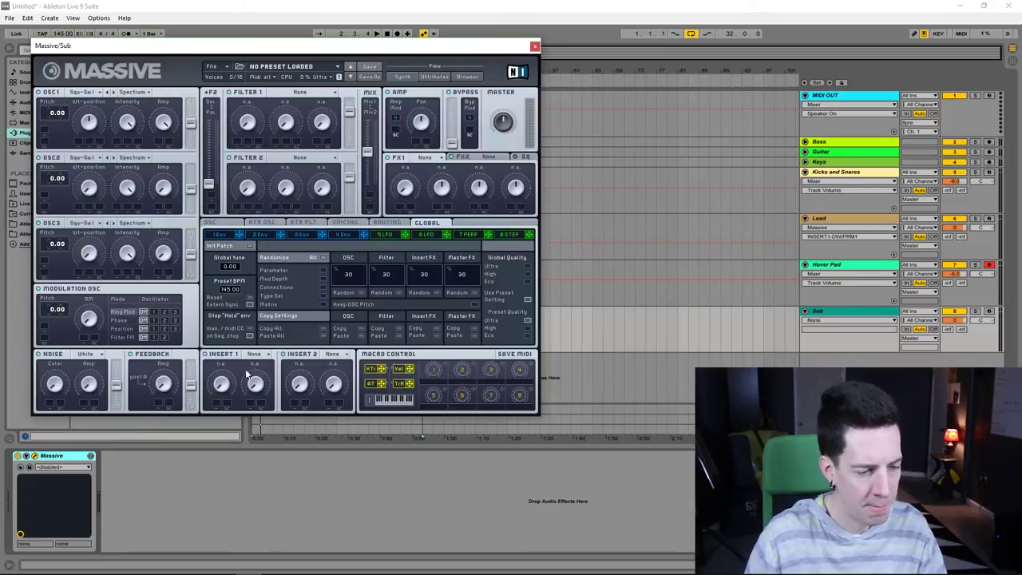
{"action": "left_click", "coordinate": [225, 70]}
{"action": "mouse_move", "coordinate": [228, 80]}
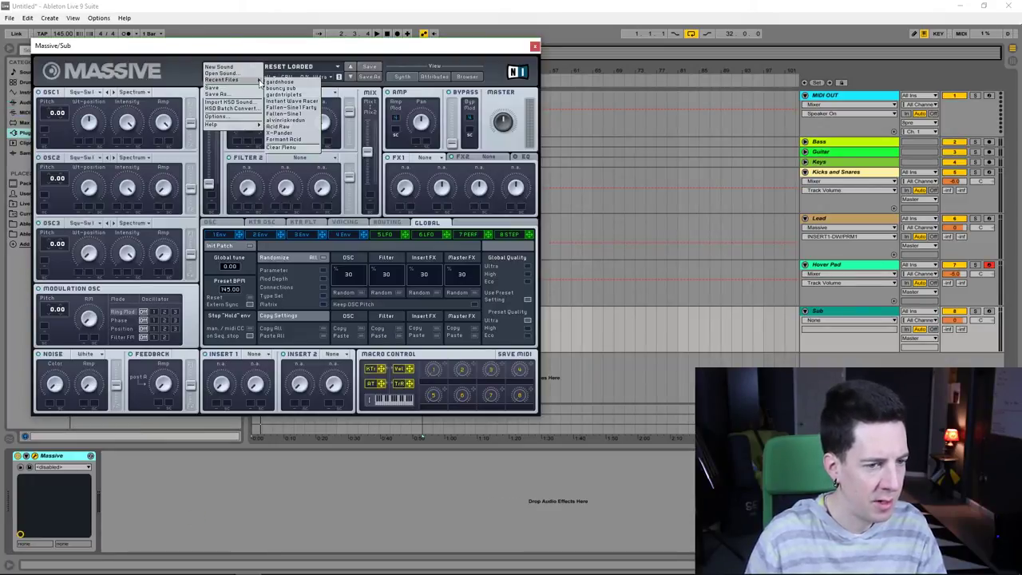
{"action": "left_click", "coordinate": [296, 93]}
{"action": "left_click", "coordinate": [535, 46]}
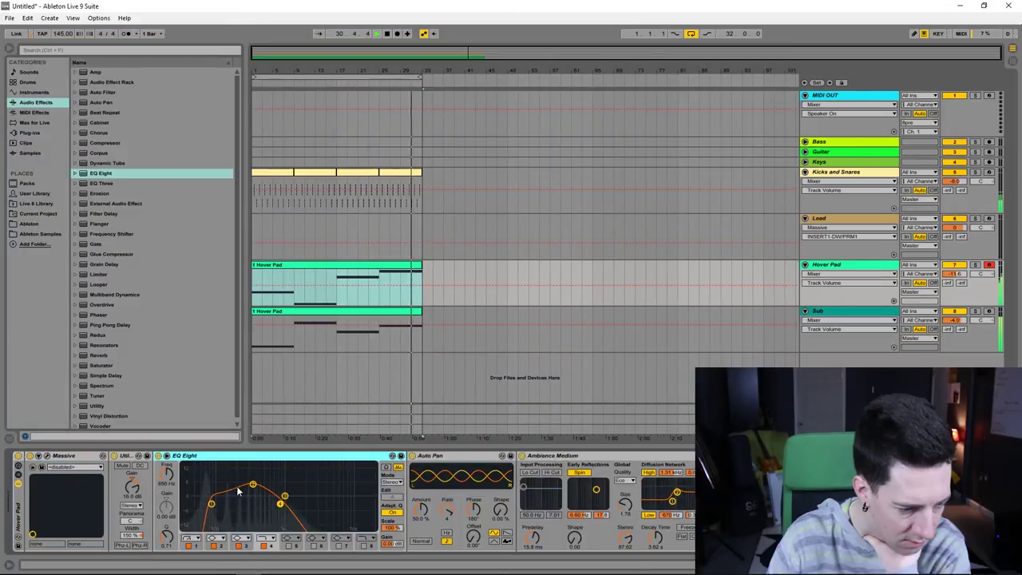
- Move band 2 of the Hover Pad's EQ Eight to a higher frequency with less boost, and check the Sub track's devices
{"action": "left_click_drag", "start_coordinate": [237, 491], "coordinate": [291, 483]}
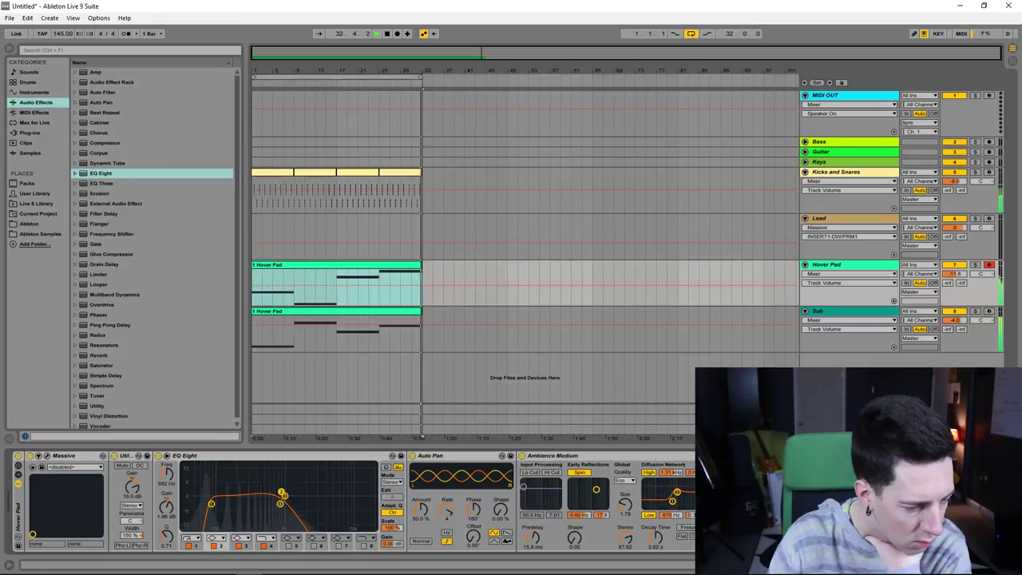
{"action": "left_click", "coordinate": [348, 332]}
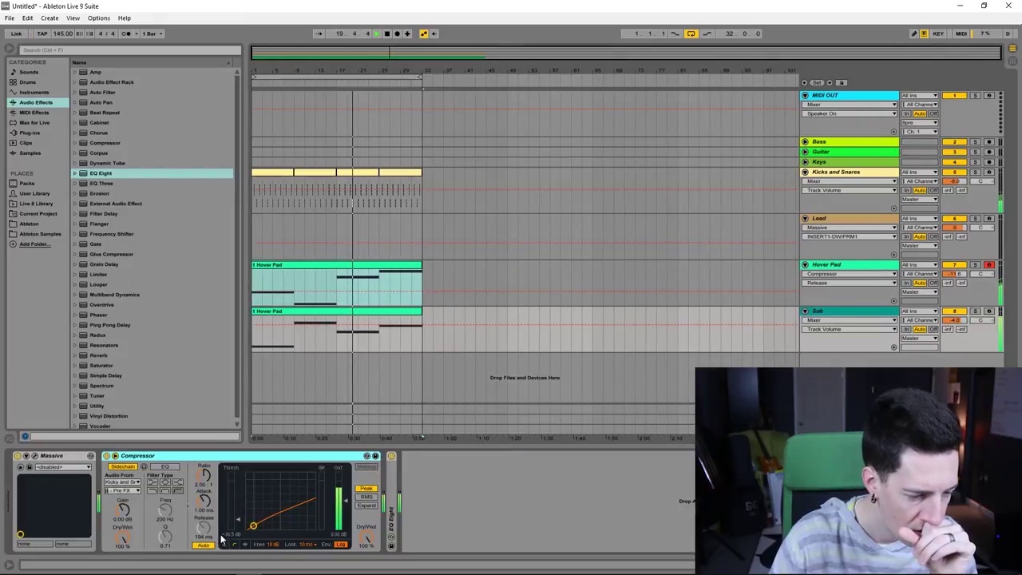
{"action": "key", "text": "Delete"}
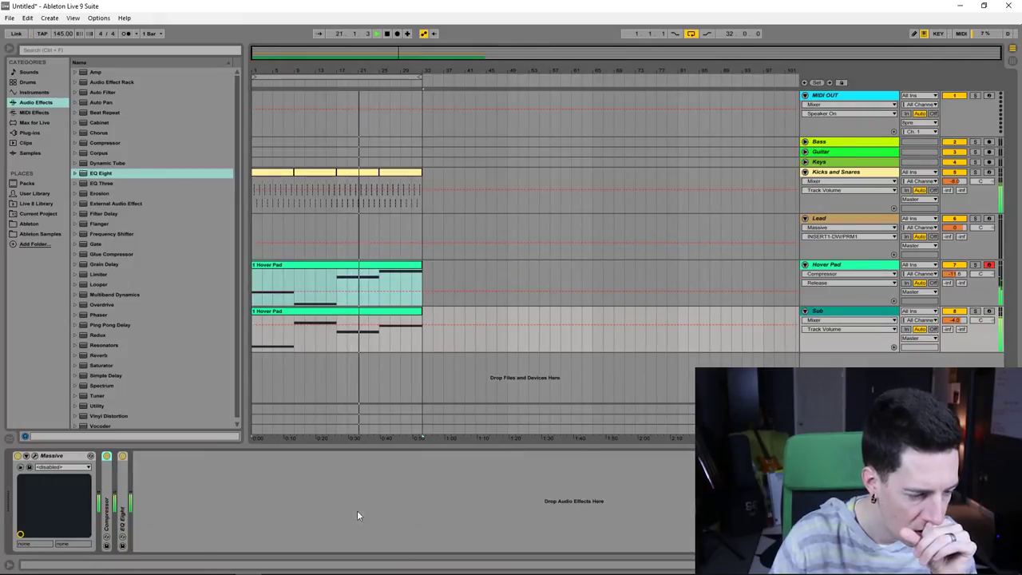
{"action": "left_click", "coordinate": [861, 265]}
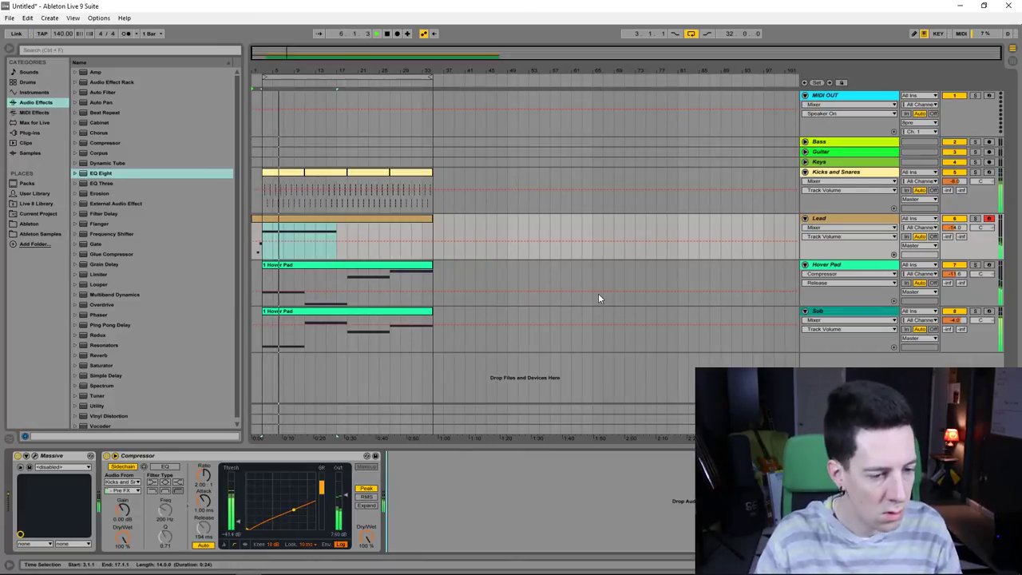
- Insert a new MIDI track below Sub, name it SC and colour it white
{"action": "left_click", "coordinate": [830, 311]}
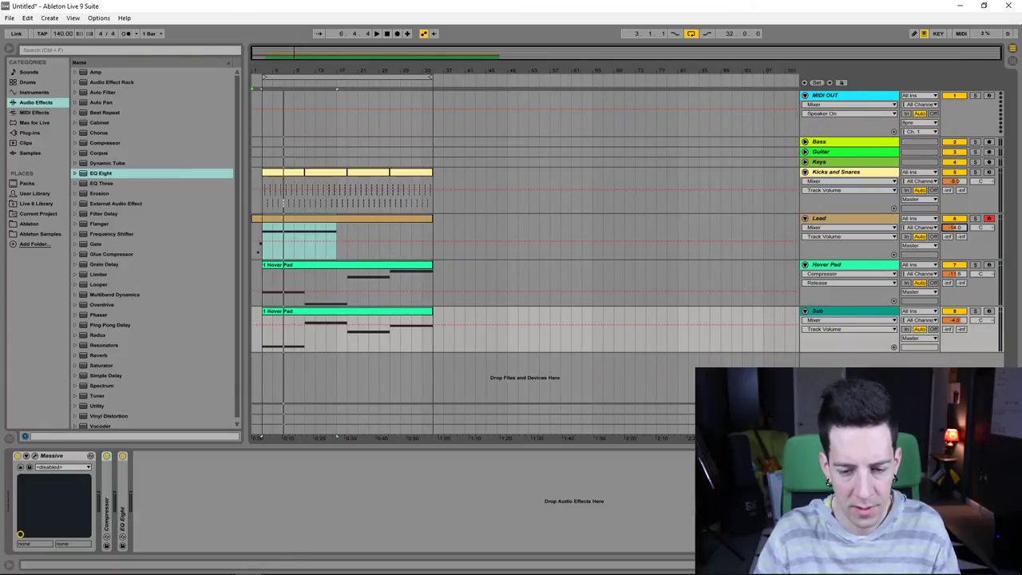
{"action": "key", "text": "ctrl+shift+t"}
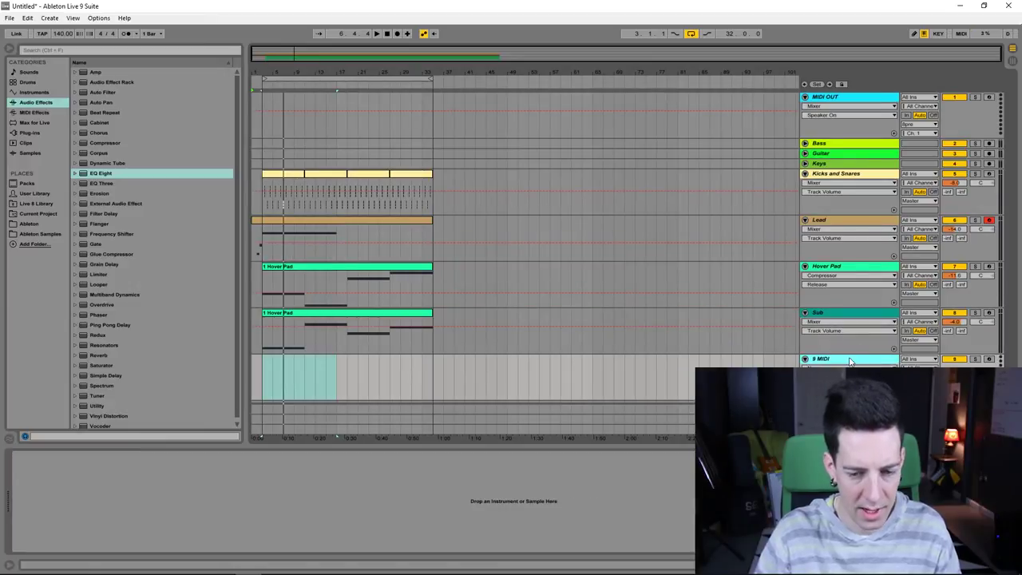
{"action": "right_click", "coordinate": [848, 363]}
{"action": "left_click", "coordinate": [864, 304]}
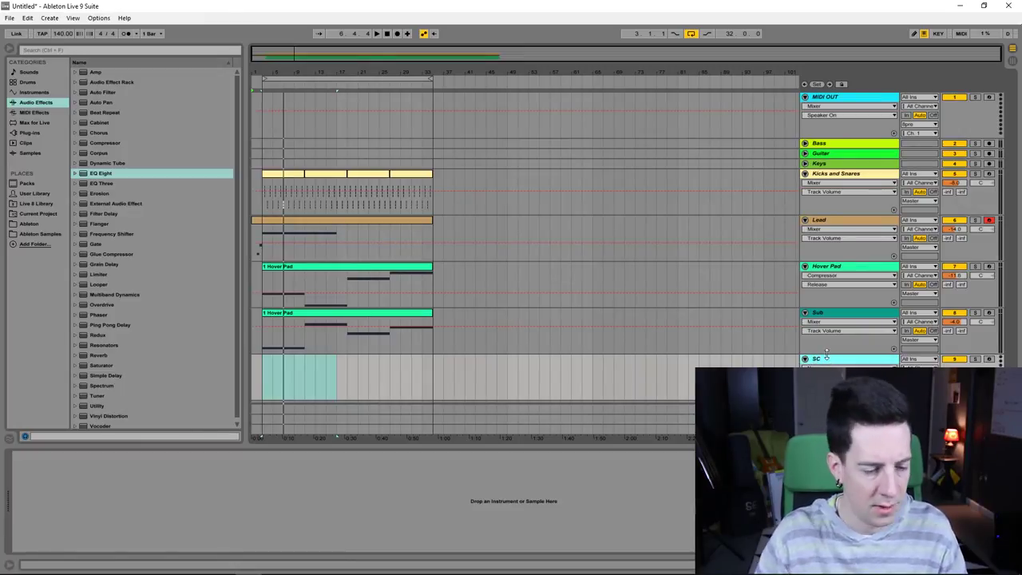
{"action": "key", "text": "Return"}
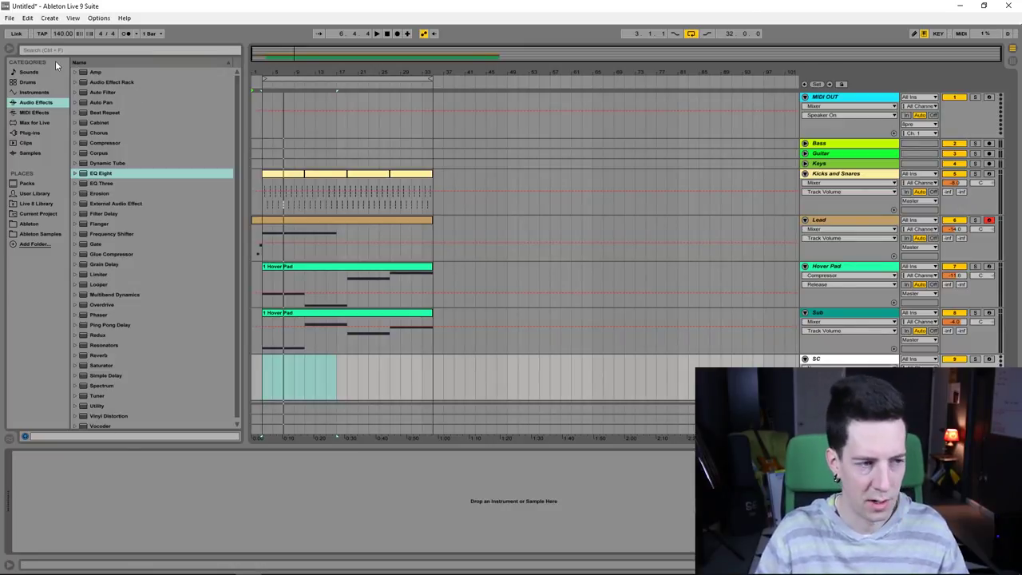
- Save the Live set as 365 - 212 in the Ableton folder on drive D
{"action": "key", "text": "ctrl+s"}
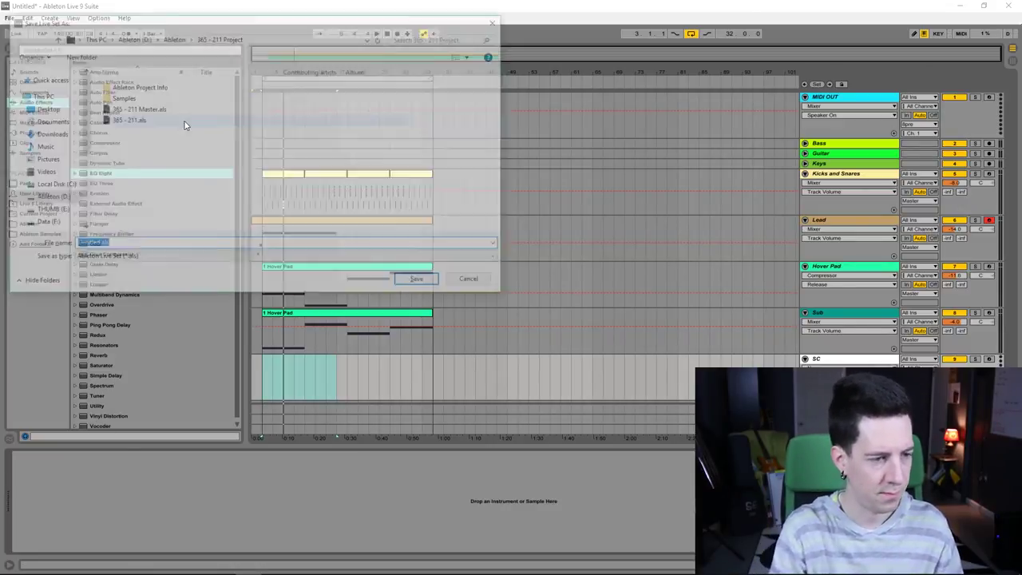
{"action": "left_click", "coordinate": [177, 40]}
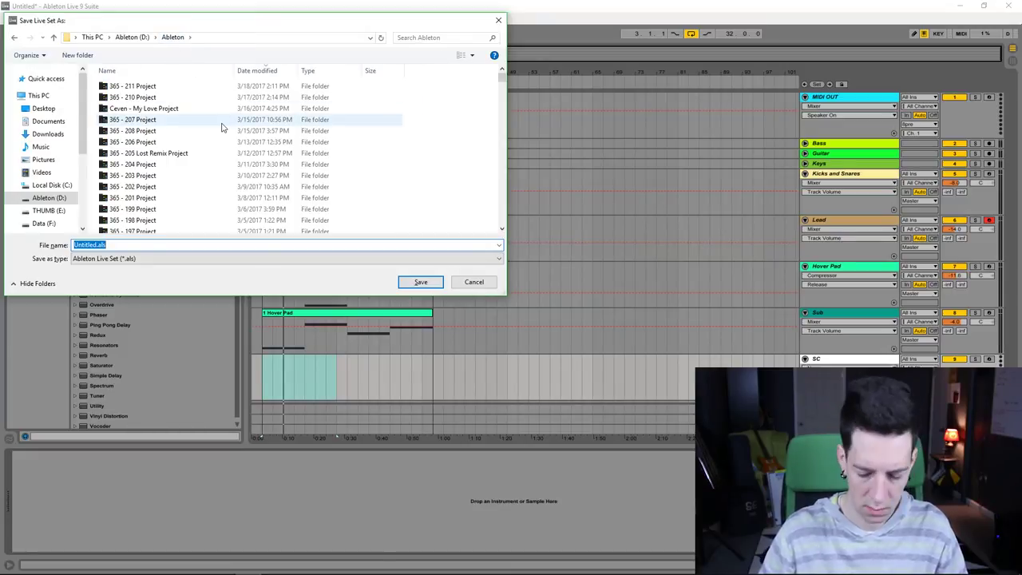
{"action": "type", "text": "365 - 212"}
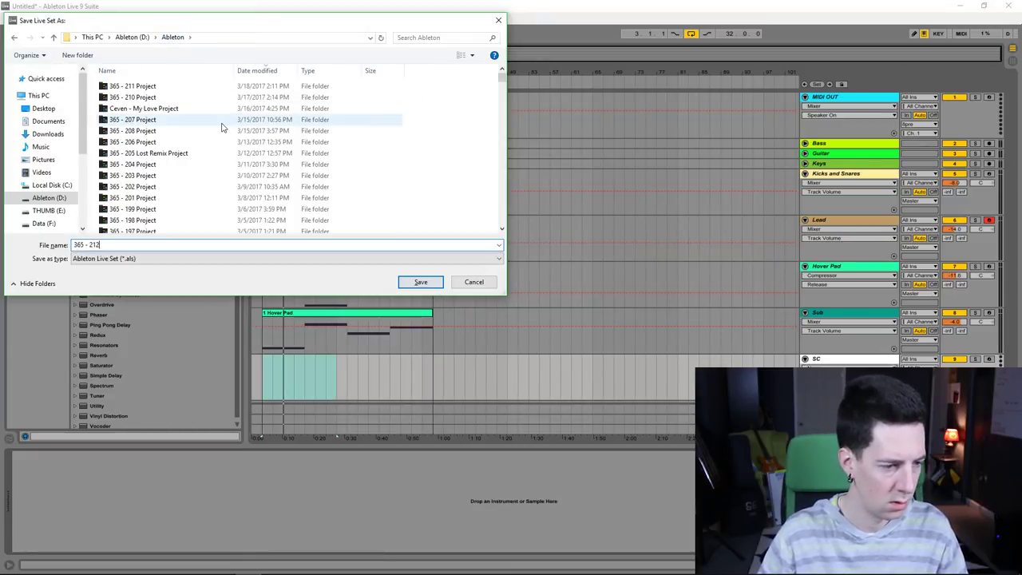
{"action": "key", "text": "Return"}
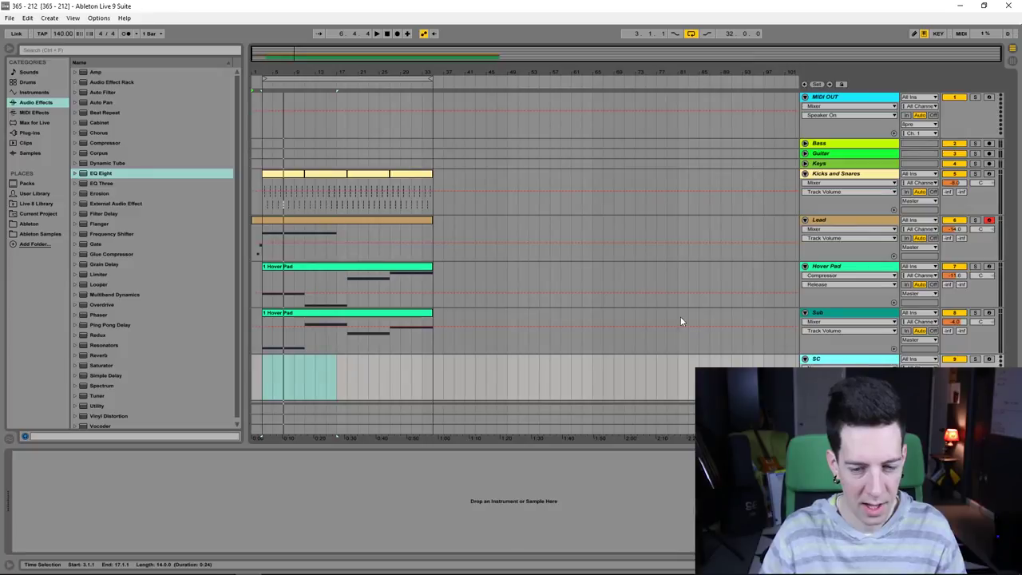
- Add an empty Drum Rack to the SC track
{"action": "left_click", "coordinate": [45, 93]}
{"action": "left_click", "coordinate": [27, 83]}
{"action": "left_click_drag", "start_coordinate": [103, 82], "coordinate": [179, 478]}
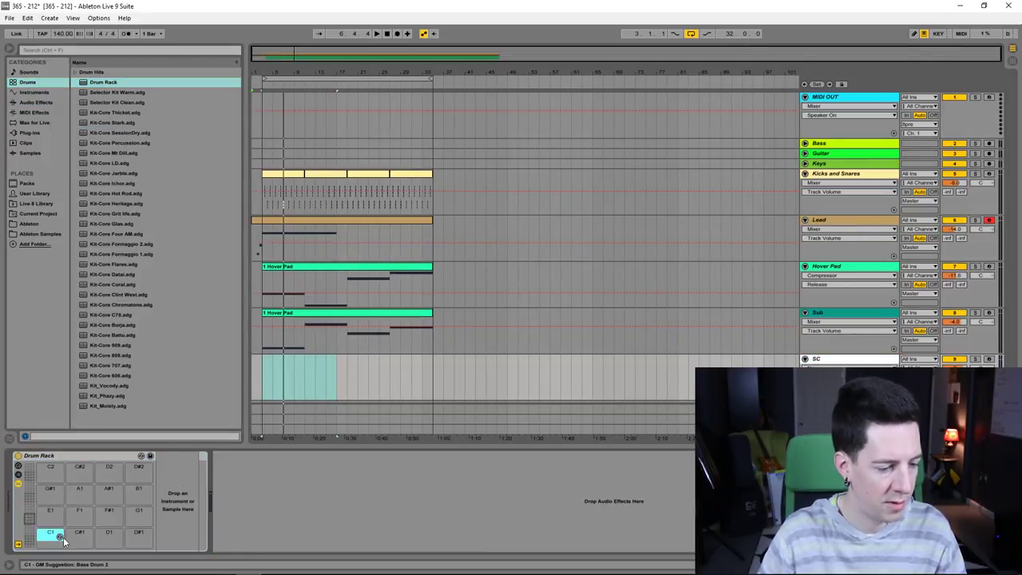
- Load Kick 808 Thud.wav from the Kick drum hits onto the Drum Rack's C1 pad
{"action": "left_click", "coordinate": [61, 537]}
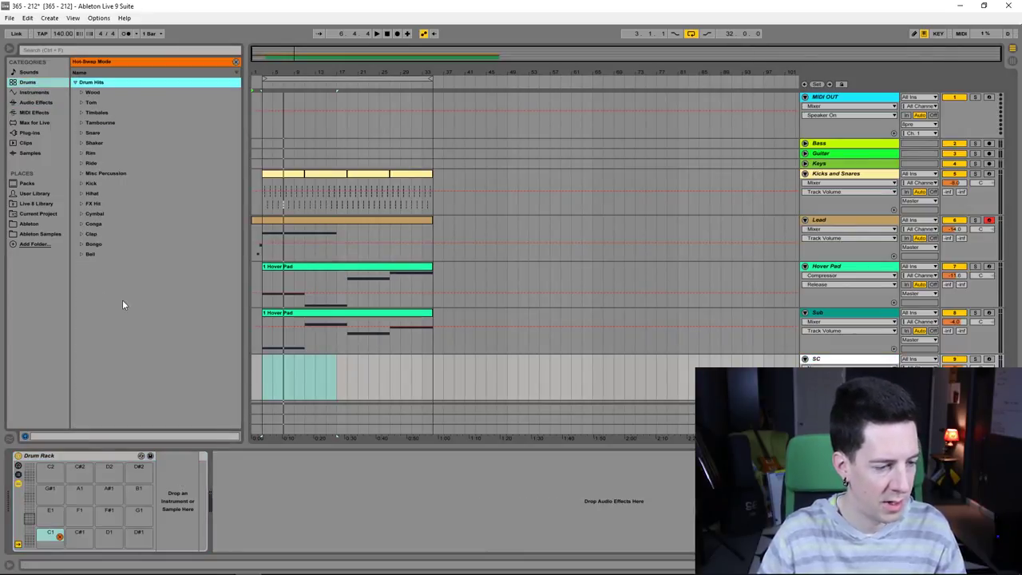
{"action": "left_click", "coordinate": [86, 184]}
{"action": "left_click_drag", "start_coordinate": [236, 102], "coordinate": [237, 368]}
{"action": "left_click", "coordinate": [111, 248]}
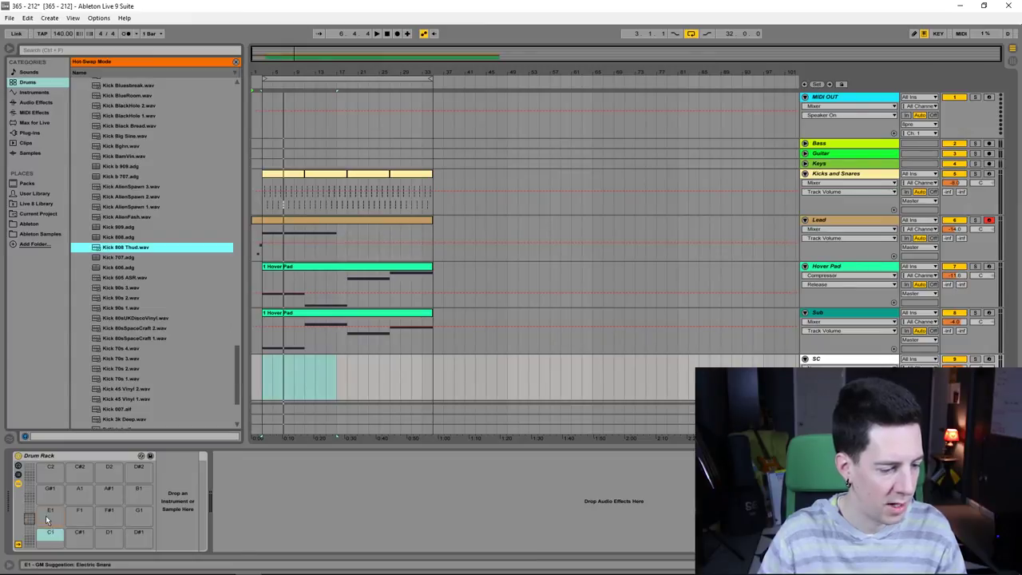
{"action": "left_click_drag", "start_coordinate": [48, 532], "coordinate": [48, 532]}
{"action": "left_click", "coordinate": [636, 477]}
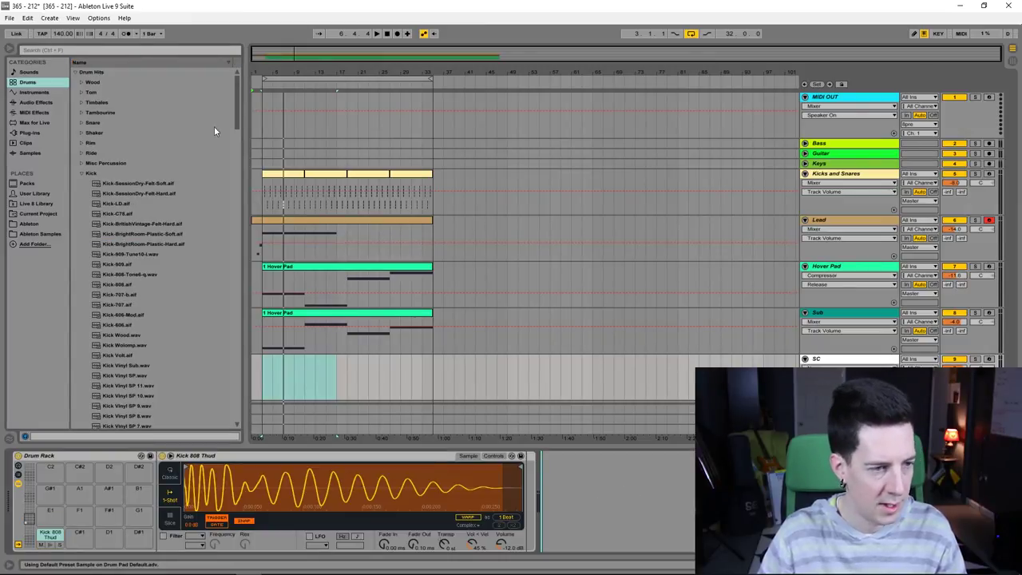
- Duplicate the Kick 808 Thud notes until they fill the 32-bar SC clip, play the arrangement and hide the note editor
{"action": "left_click", "coordinate": [866, 178]}
{"action": "left_click", "coordinate": [833, 224]}
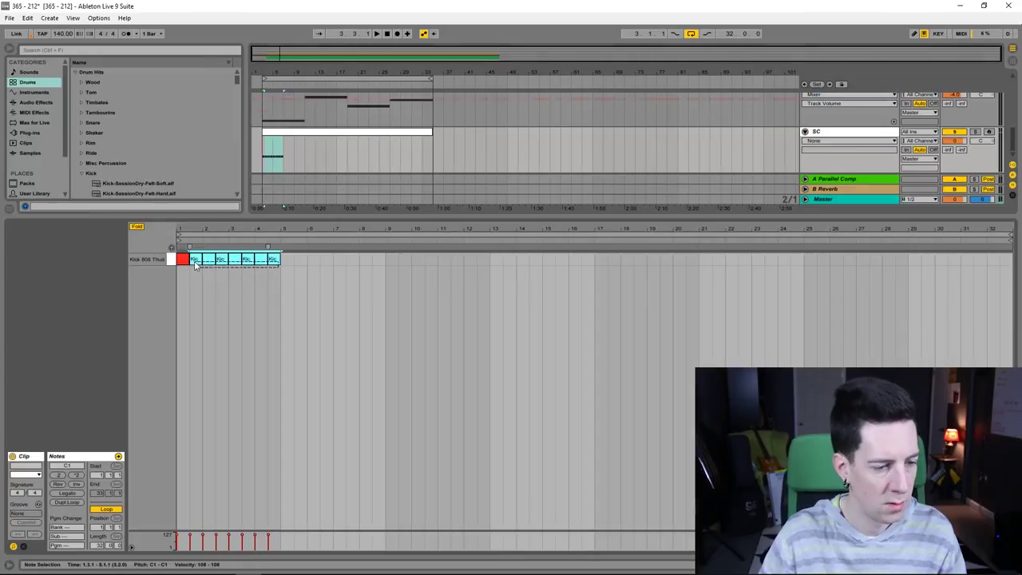
{"action": "key", "text": "ctrl+d"}
{"action": "left_click_drag", "start_coordinate": [383, 255], "coordinate": [319, 264]}
{"action": "key", "text": "ctrl+a"}
{"action": "key", "text": "ctrl+d"}
{"action": "key", "text": "ctrl+d"}
{"action": "key", "text": "ctrl+d"}
{"action": "key", "text": "space"}
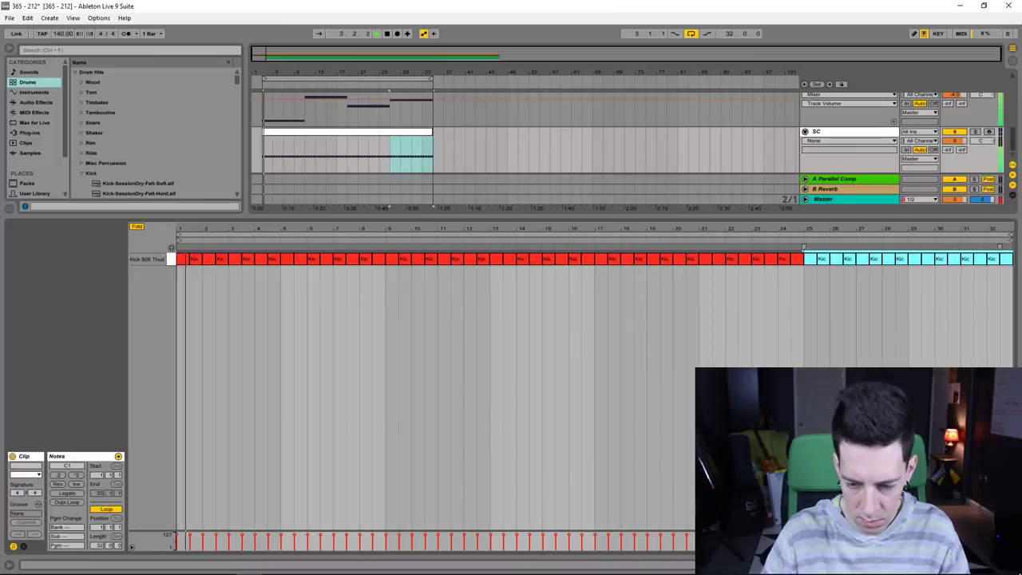
{"action": "key", "text": "ctrl+alt+l"}
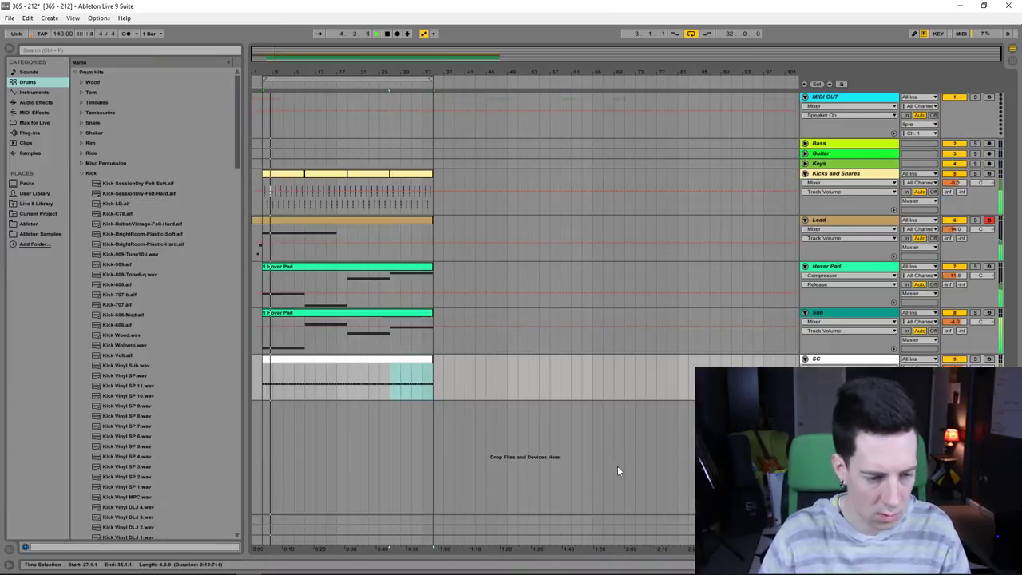
- Open the Lead track's MIDI clip and adjust its notes
{"action": "left_click", "coordinate": [862, 223]}
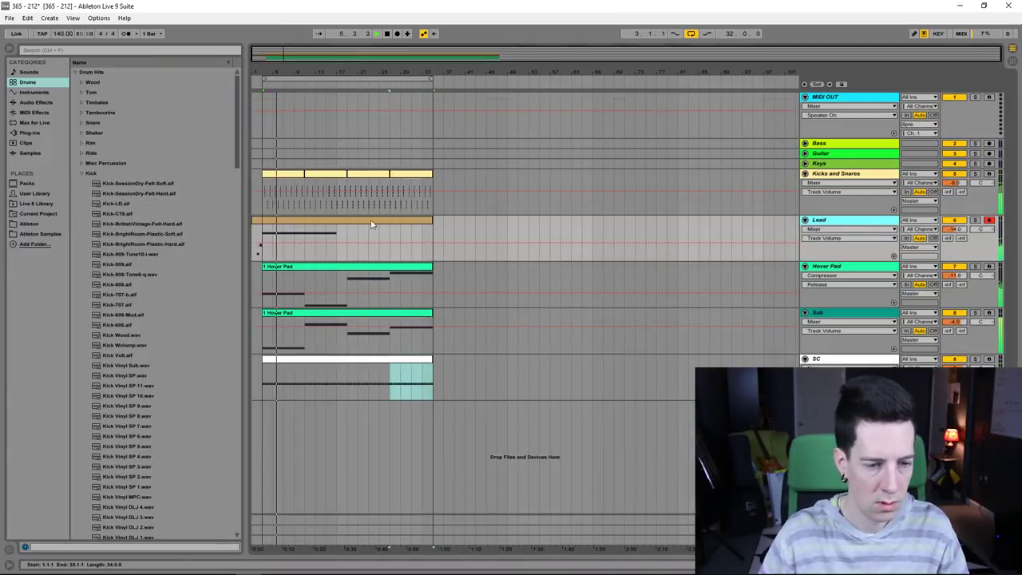
{"action": "double_click", "coordinate": [374, 222]}
{"action": "left_click", "coordinate": [557, 335]}
{"action": "left_click_drag", "start_coordinate": [557, 335], "coordinate": [532, 335]}
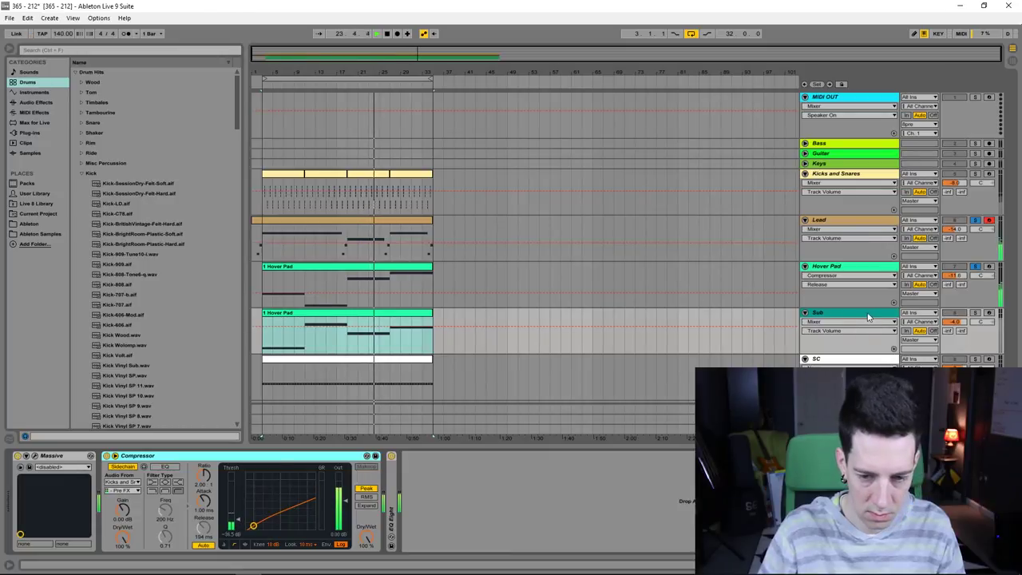
- Rename the Hover Pad clip on the Sub track as Sub
{"action": "left_click", "coordinate": [327, 311]}
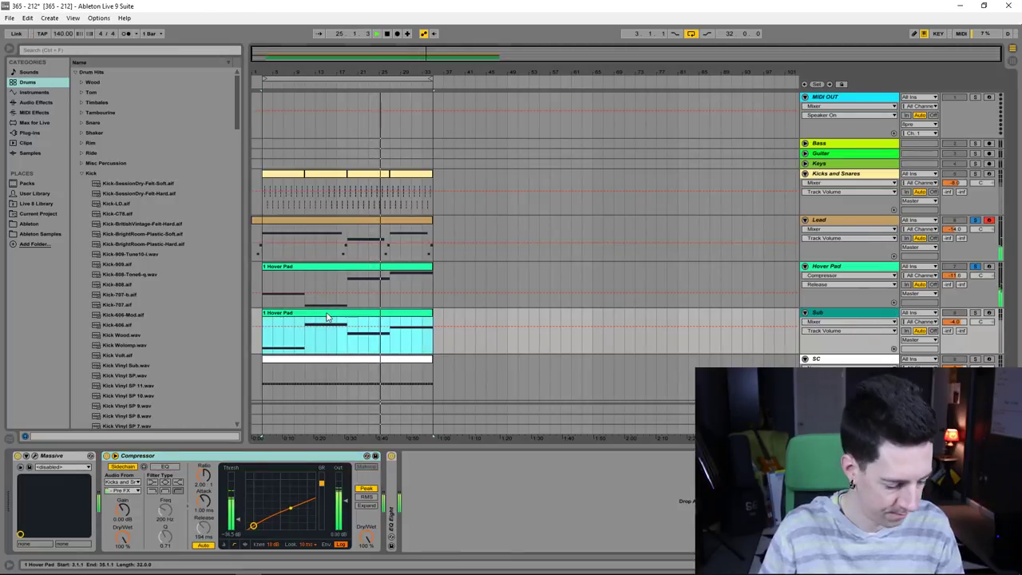
{"action": "key", "text": "ctrl+r"}
{"action": "type", "text": "Sub"}
{"action": "key", "text": "Return"}
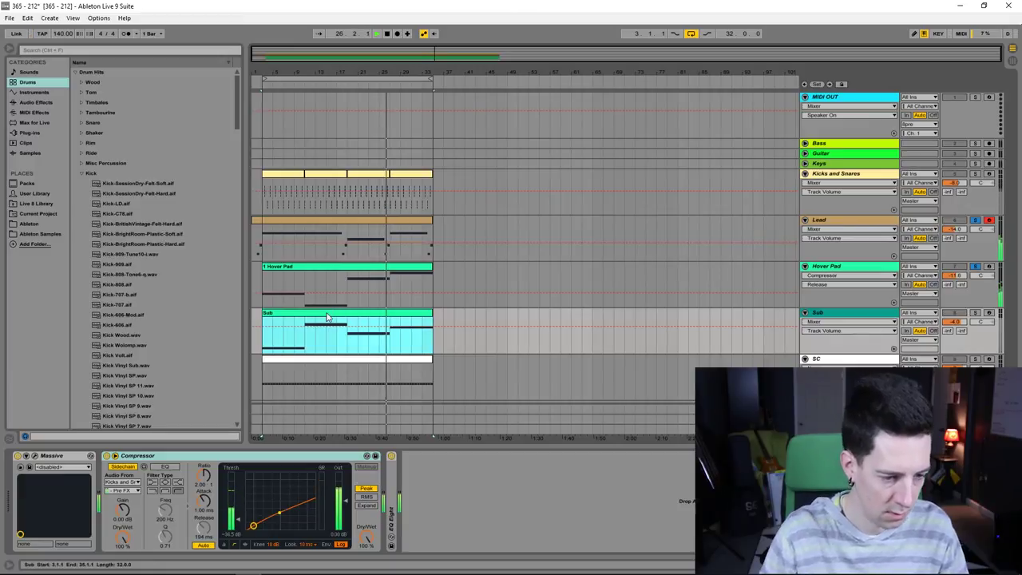
- Turn on automatic release in the Hover Pad's Compressor and raise its threshold, then select the Sub clip and toggle the detail view
{"action": "left_click", "coordinate": [383, 271]}
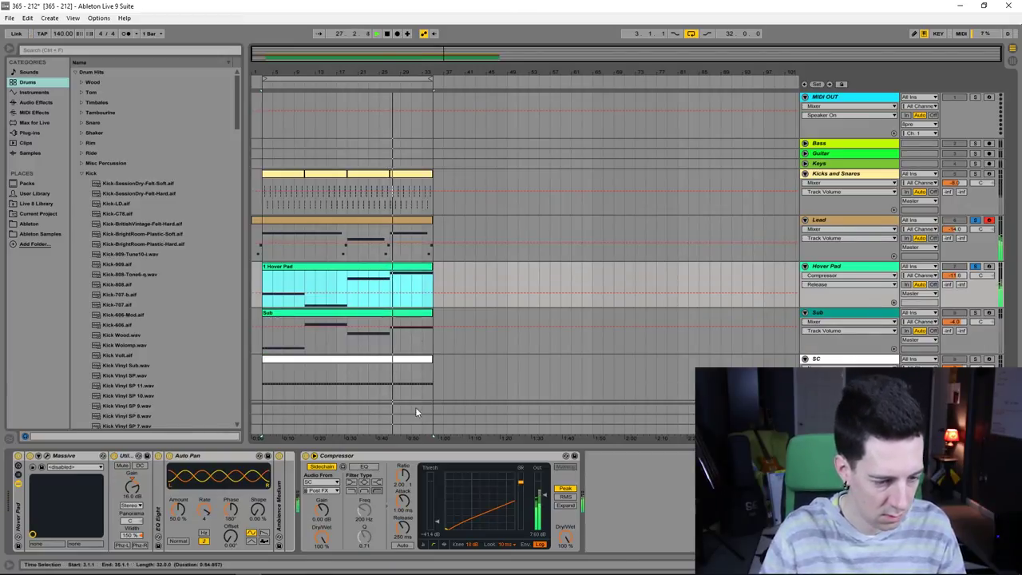
{"action": "left_click", "coordinate": [403, 546]}
{"action": "left_click_drag", "start_coordinate": [492, 510], "coordinate": [461, 518]}
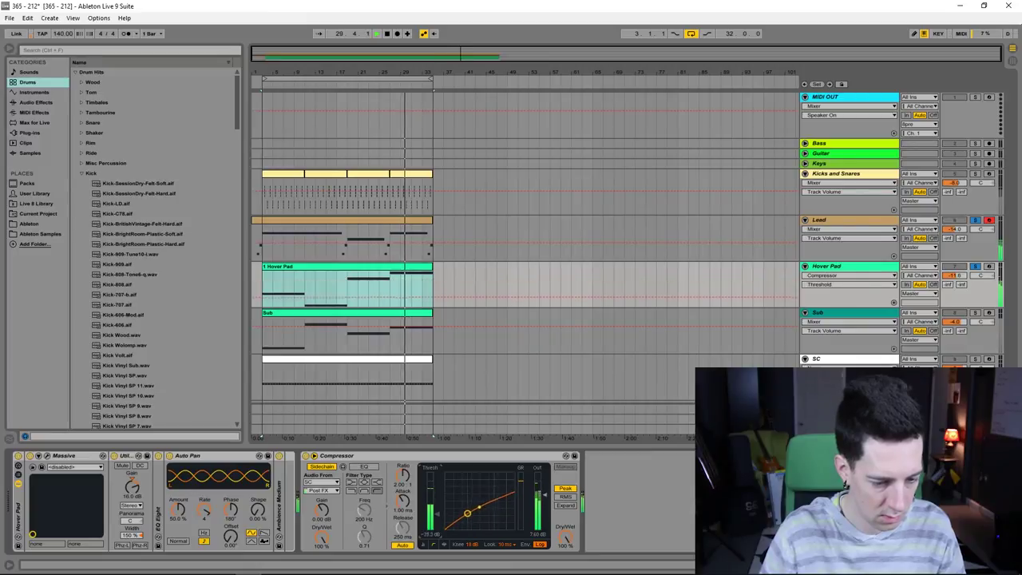
{"action": "left_click", "coordinate": [401, 331]}
{"action": "key", "text": "ctrl+alt+l"}
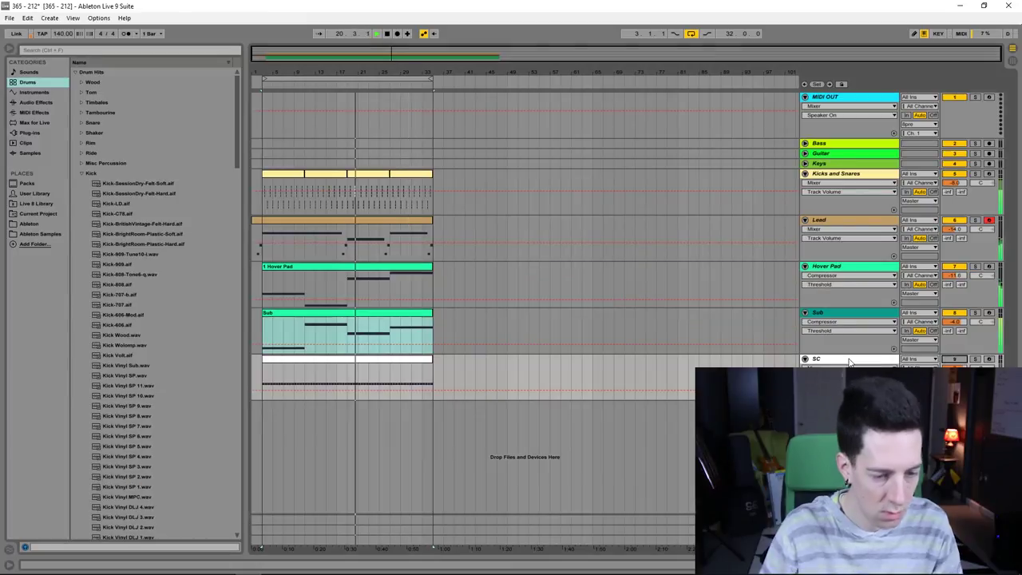